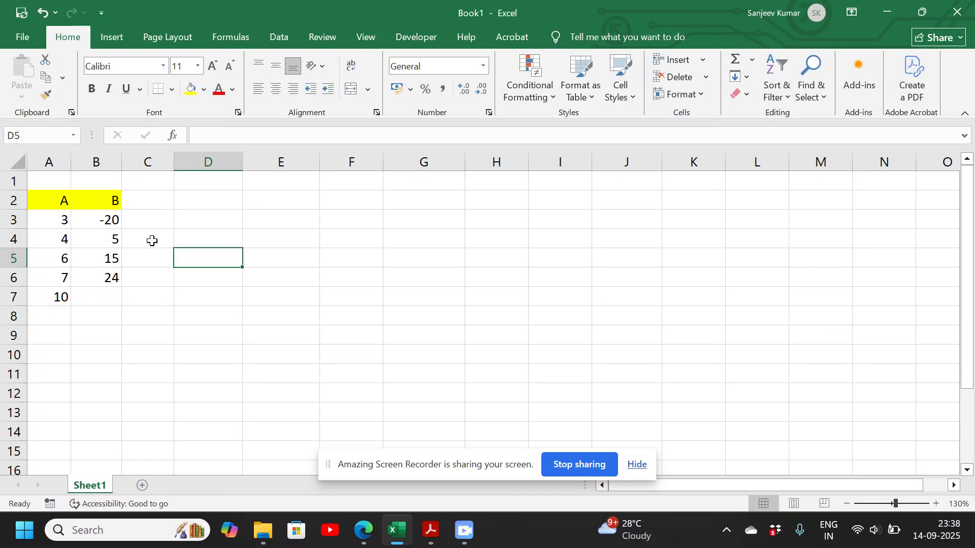
- Enter the heading X-mean in cell D2
click(213, 201)
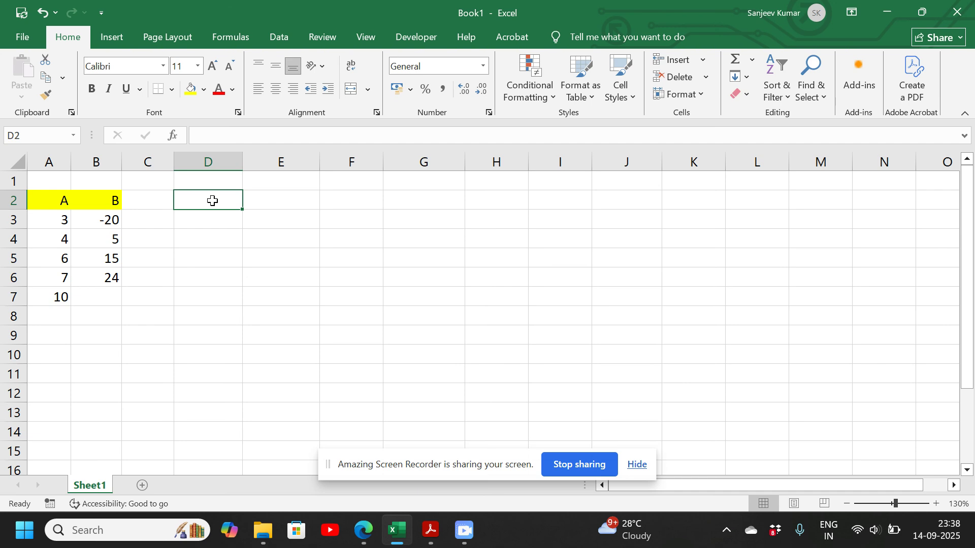
text(X)
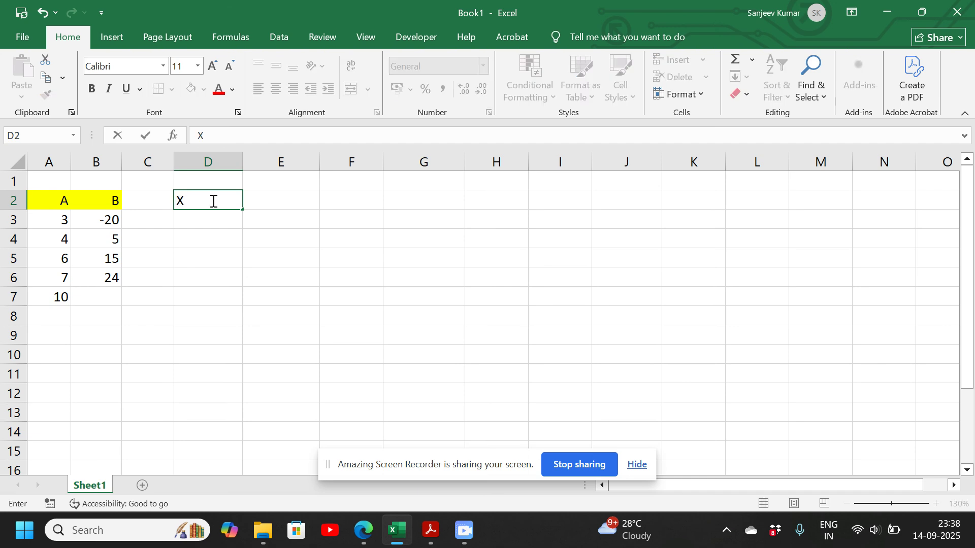
text(-mean)
- Copy the term xi – x̄ from the sample variance formula in statbook3.pdf and put it in the Excel sheet as the D2 heading
mouse_move(448, 542)
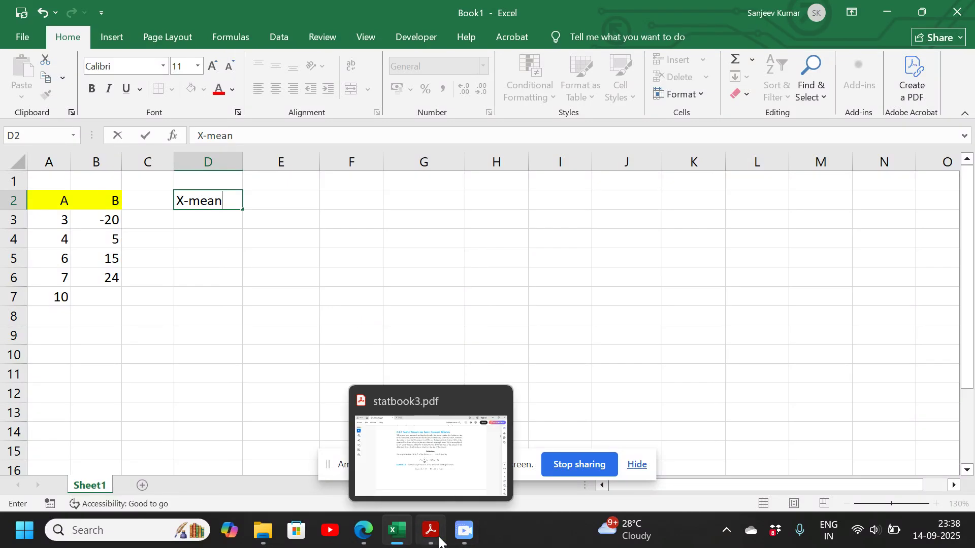
mouse_move(407, 528)
click(442, 467)
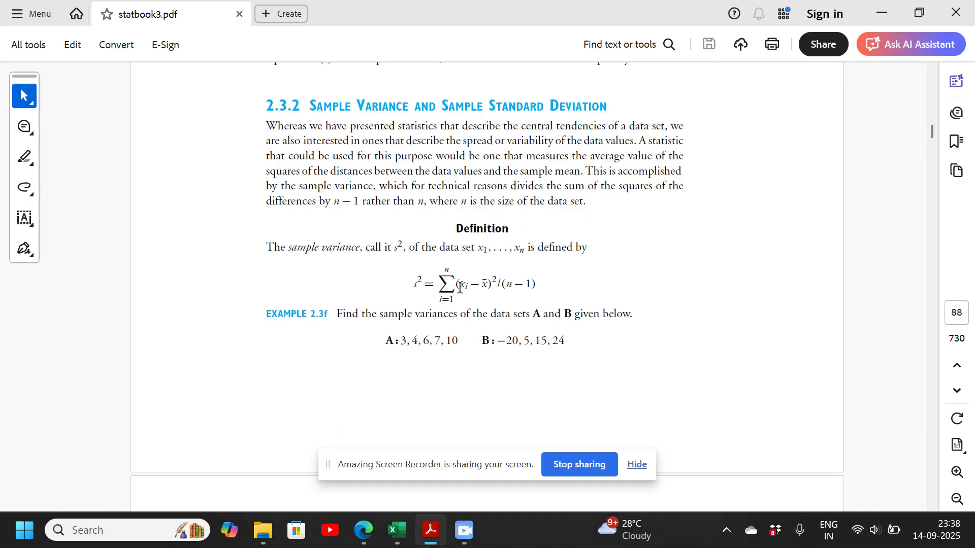
mouse_move(461, 287)
mouse_down()
mouse_move(503, 282)
mouse_move(490, 281)
mouse_up()
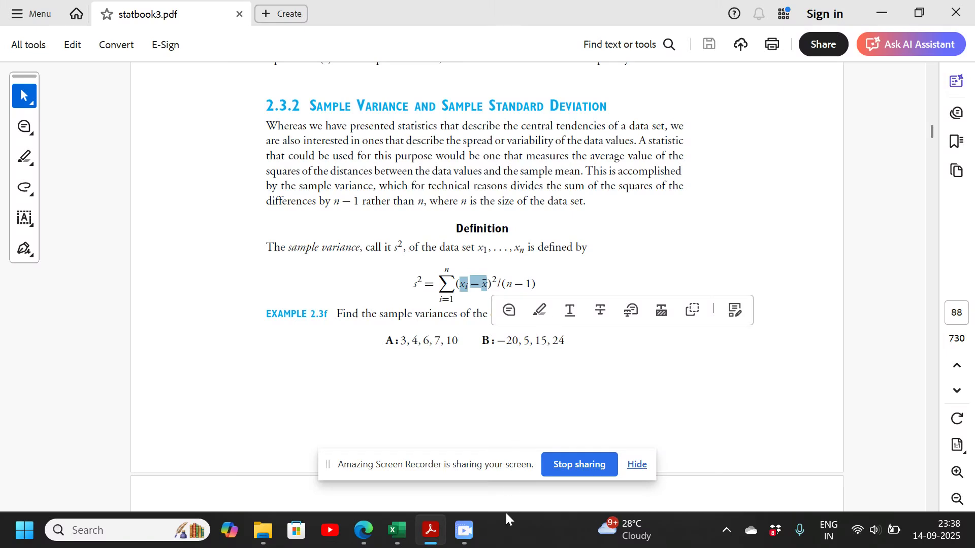
click(397, 531)
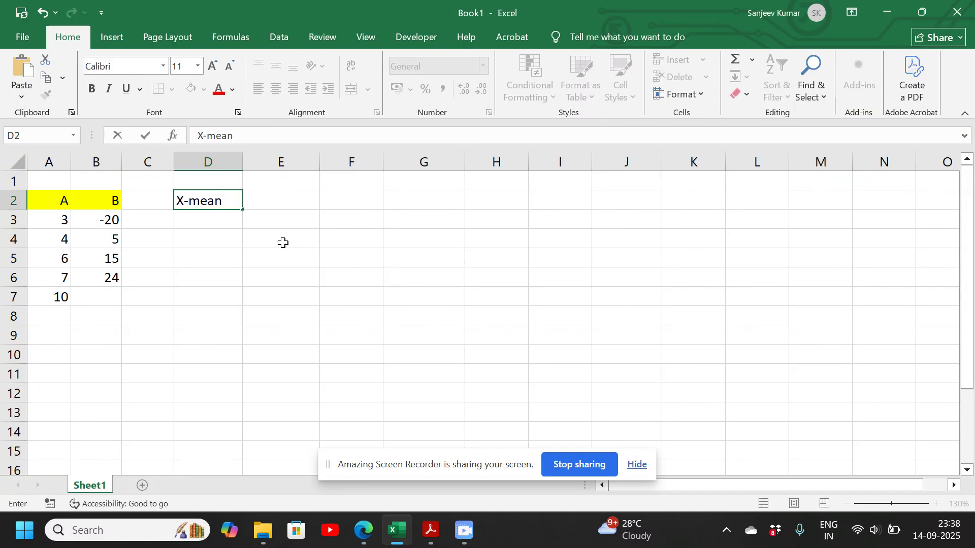
double_click(227, 198)
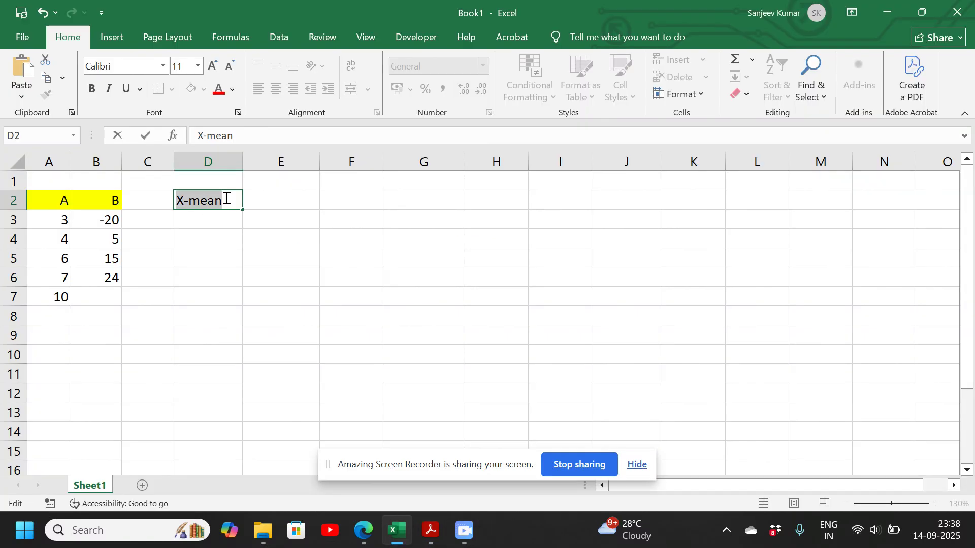
text(xi – ¯x)
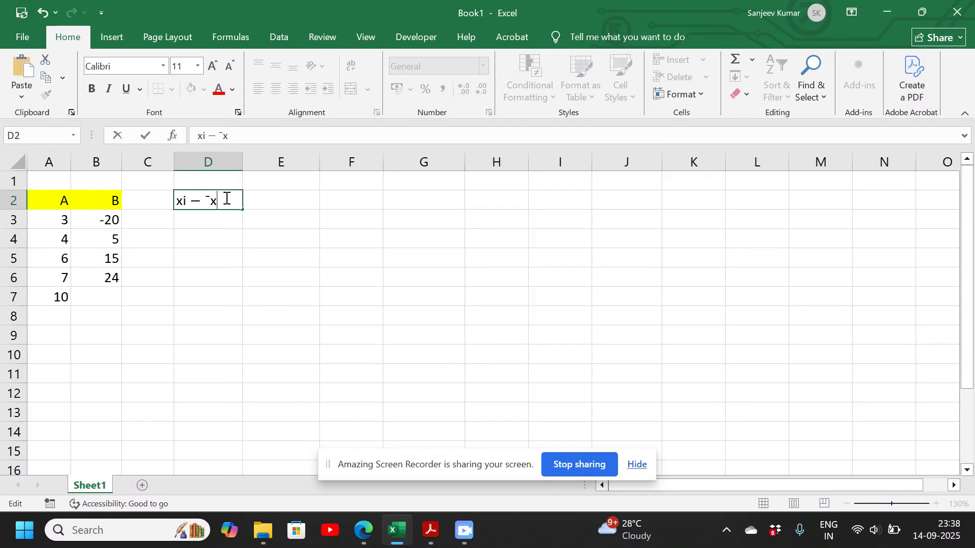
click(185, 223)
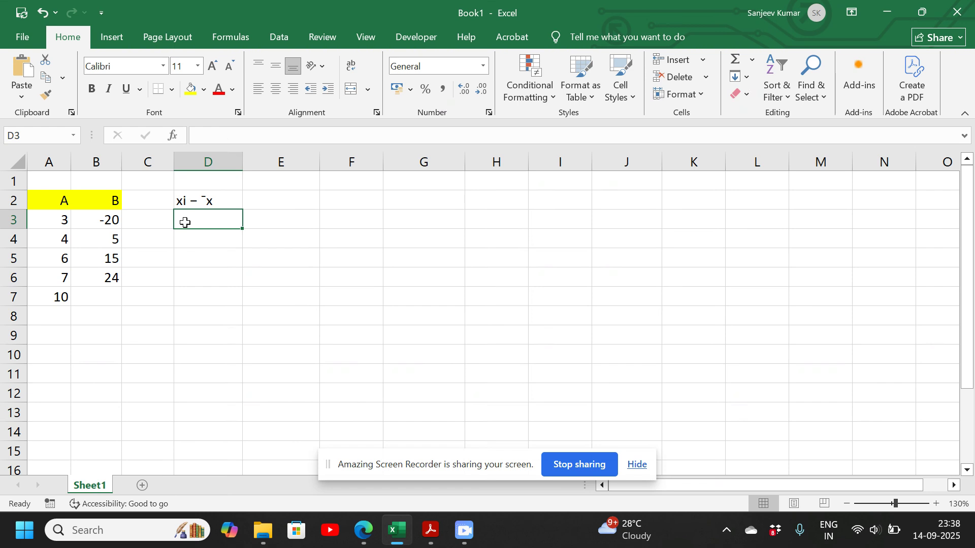
- Calculate the sum of data set A in cell A9 with =SUM(A3:A7)
click(54, 318)
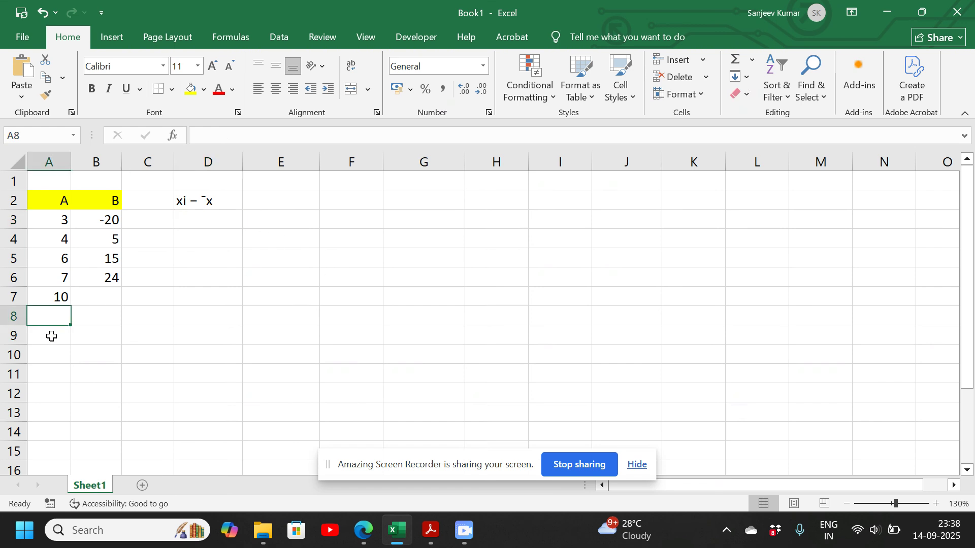
click(52, 336)
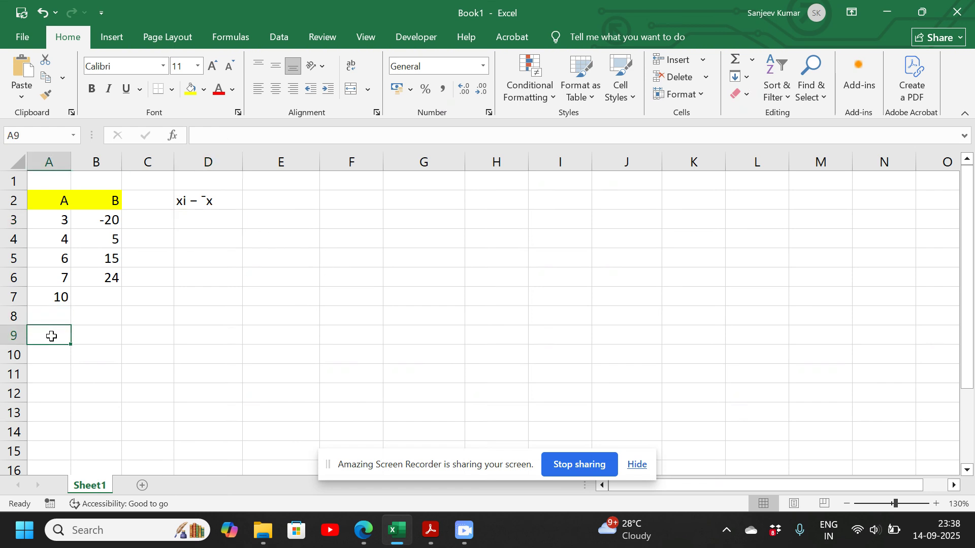
text(=)
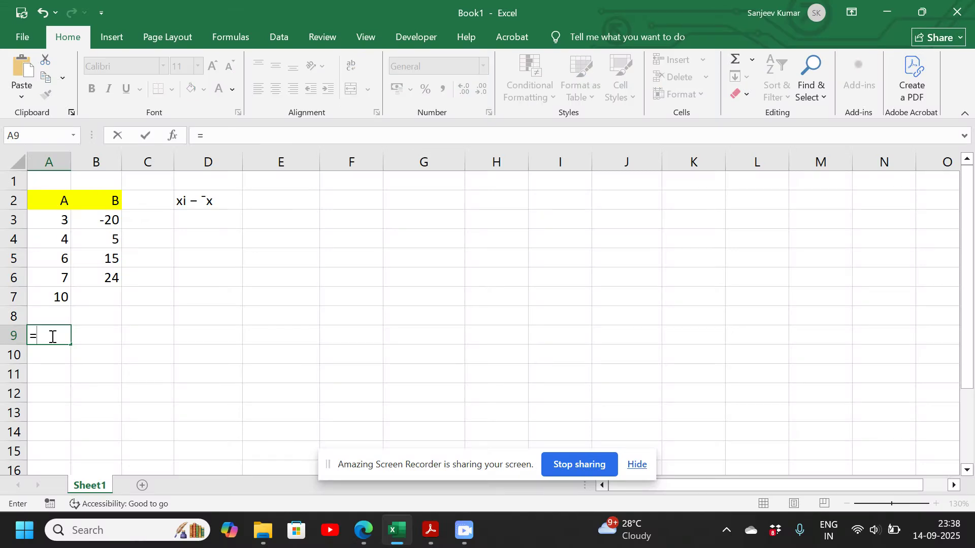
text(SUM()
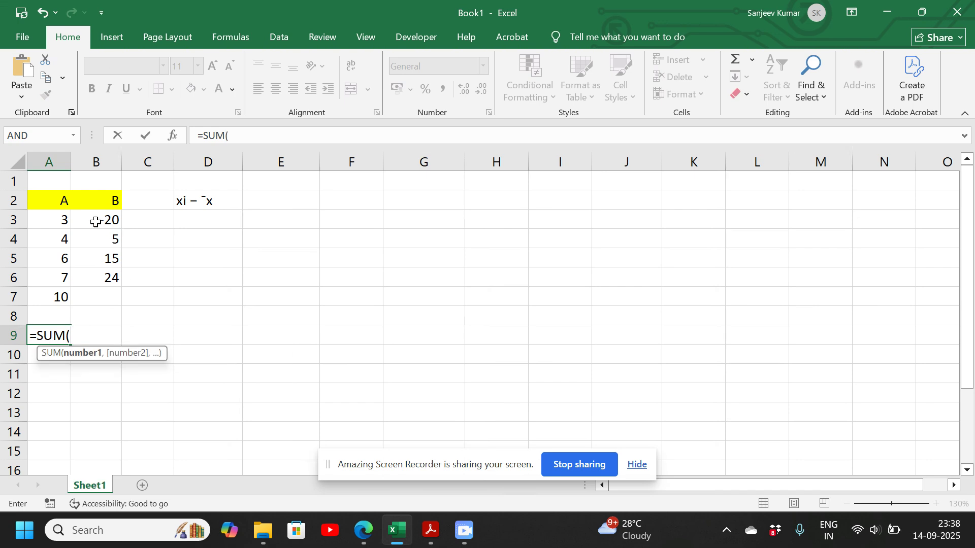
drag(56, 219, 58, 297)
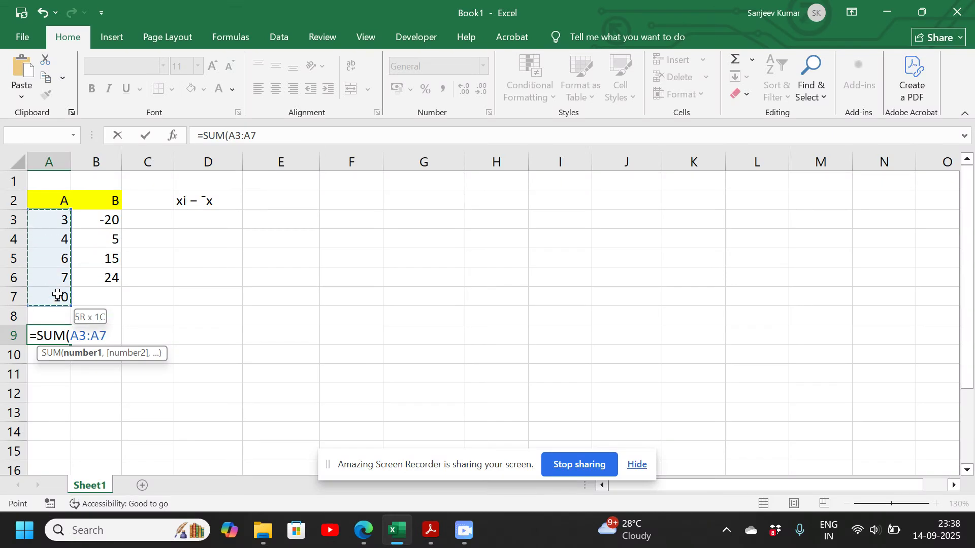
key(Return)
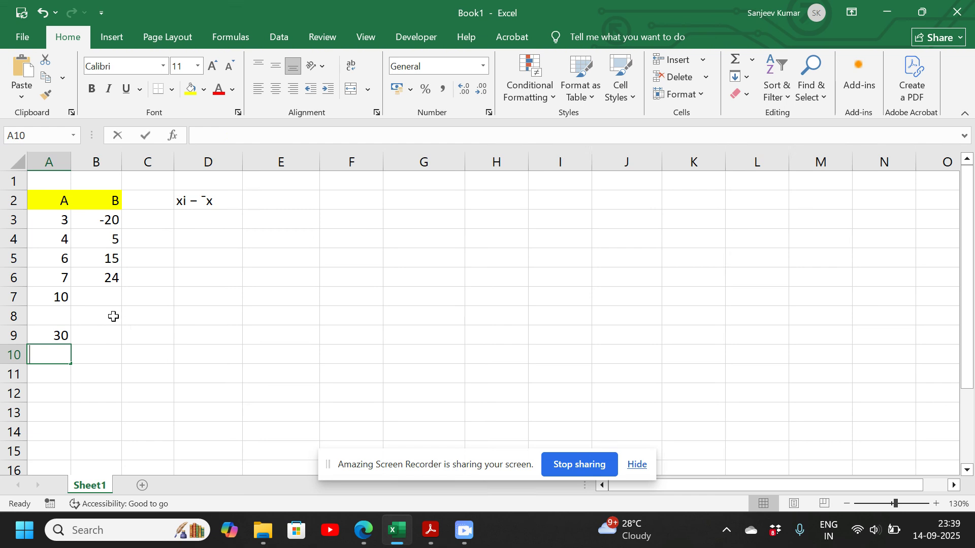
- Count the values of data set A in cell A10 with =COUNT(A3:A7)
text(=COUNT)
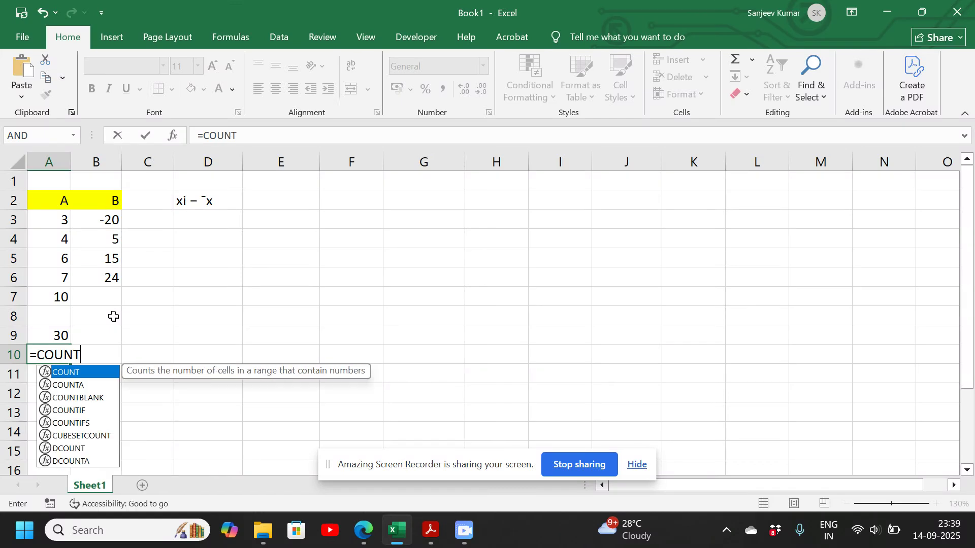
text(()
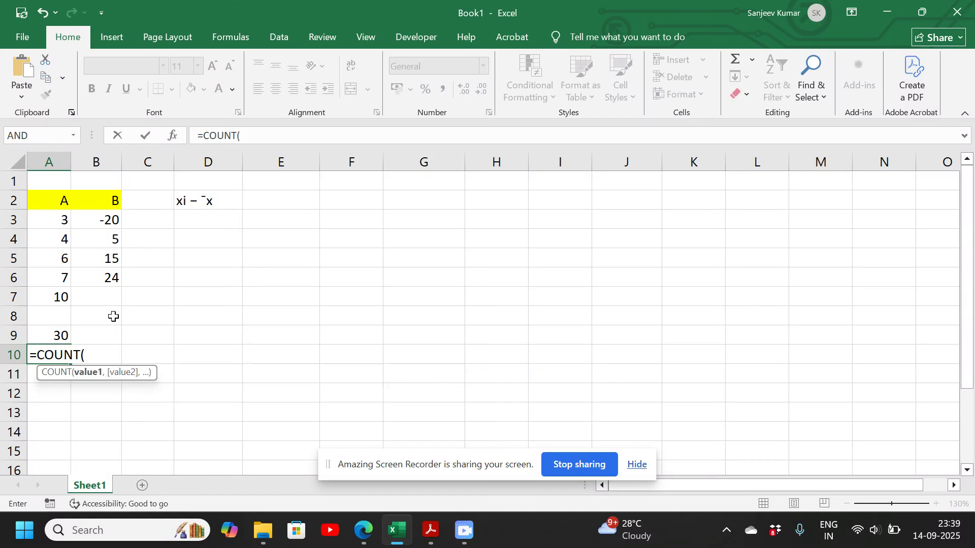
drag(63, 220, 63, 289)
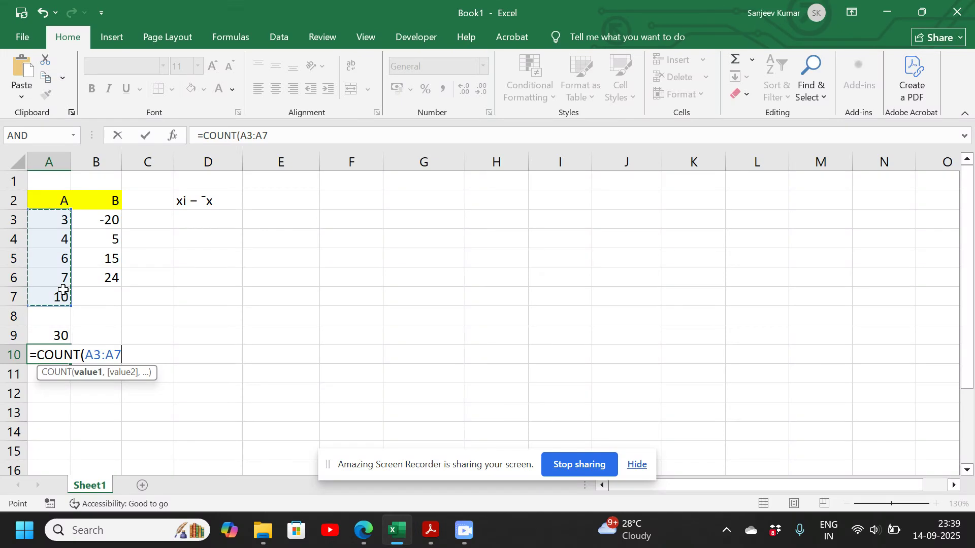
key(Return)
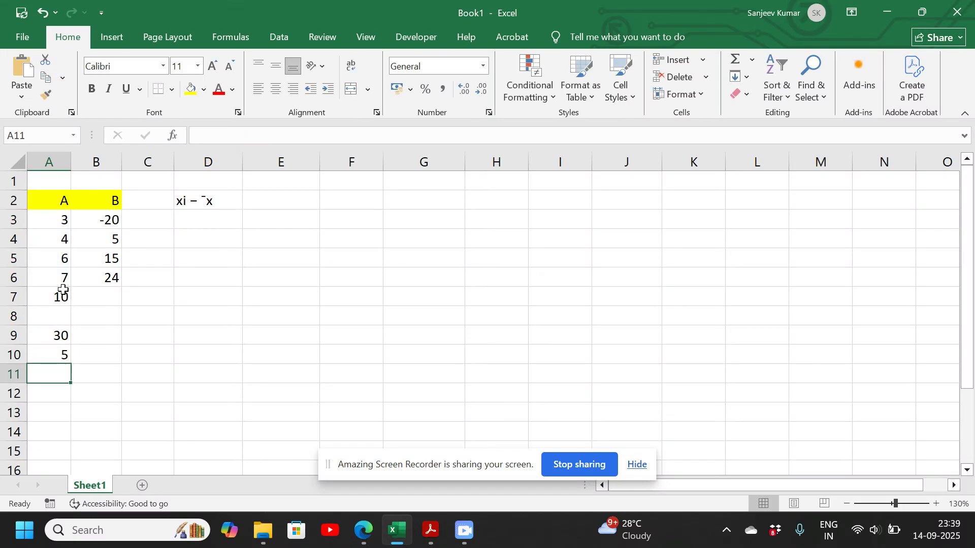
- Calculate the mean of data set A in cell A11 by dividing the sum by the count with =A9/A10
click(58, 357)
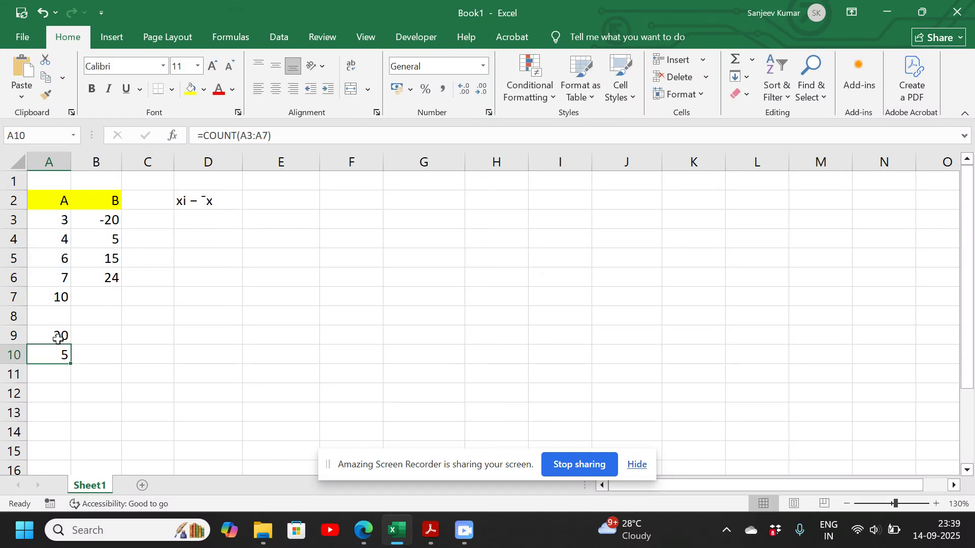
click(58, 335)
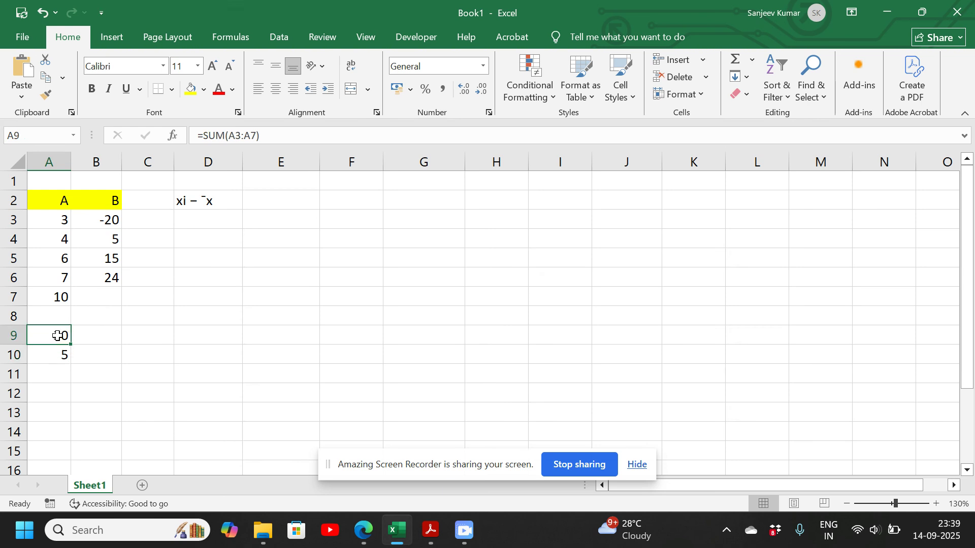
click(54, 376)
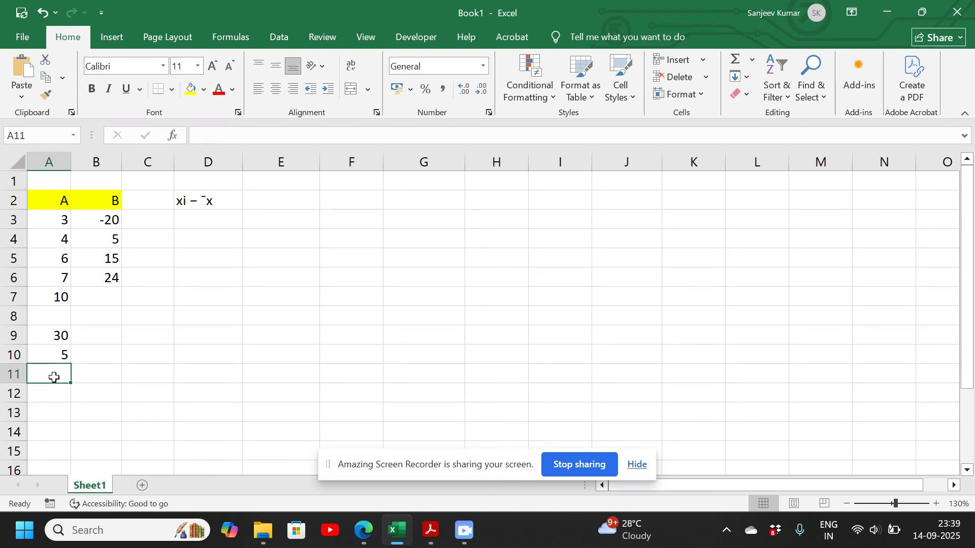
text(=)
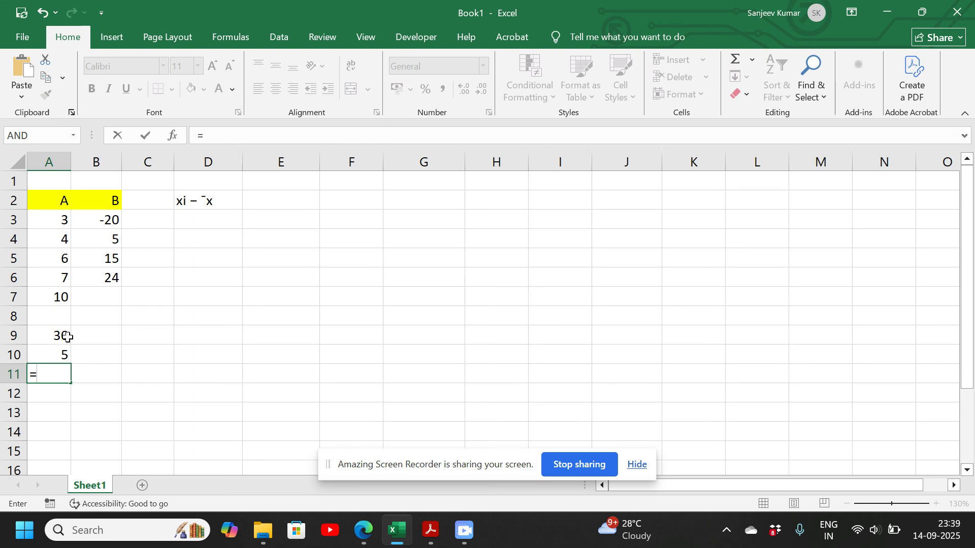
click(56, 337)
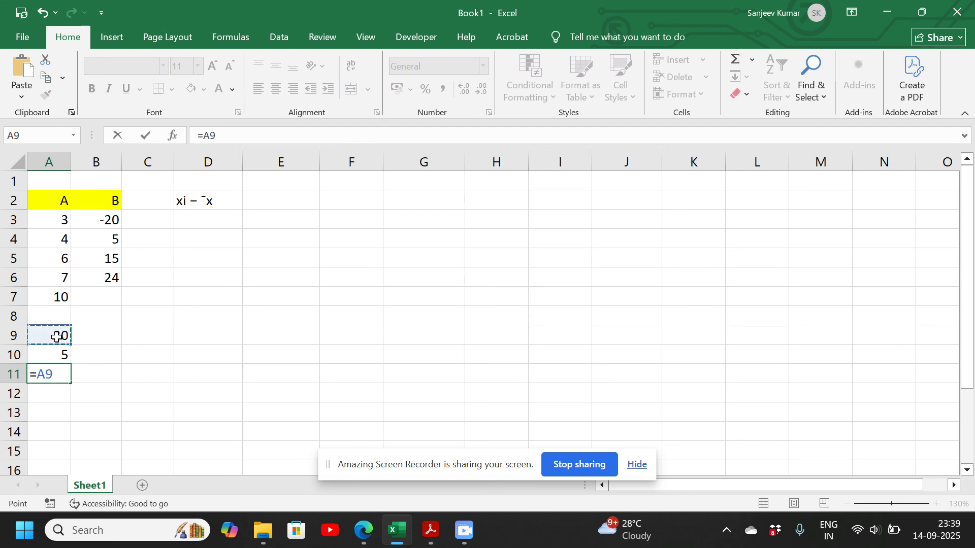
text(/)
click(61, 354)
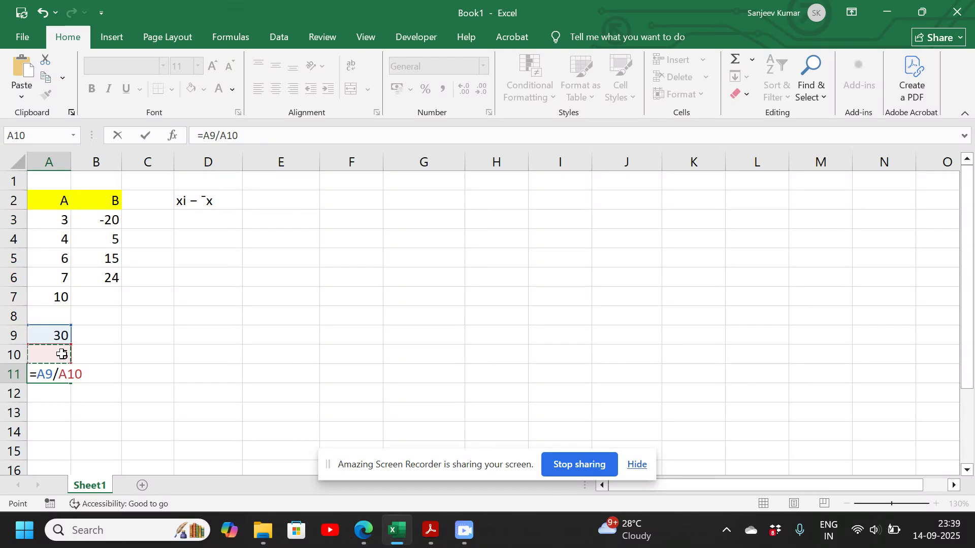
key(Return)
click(61, 375)
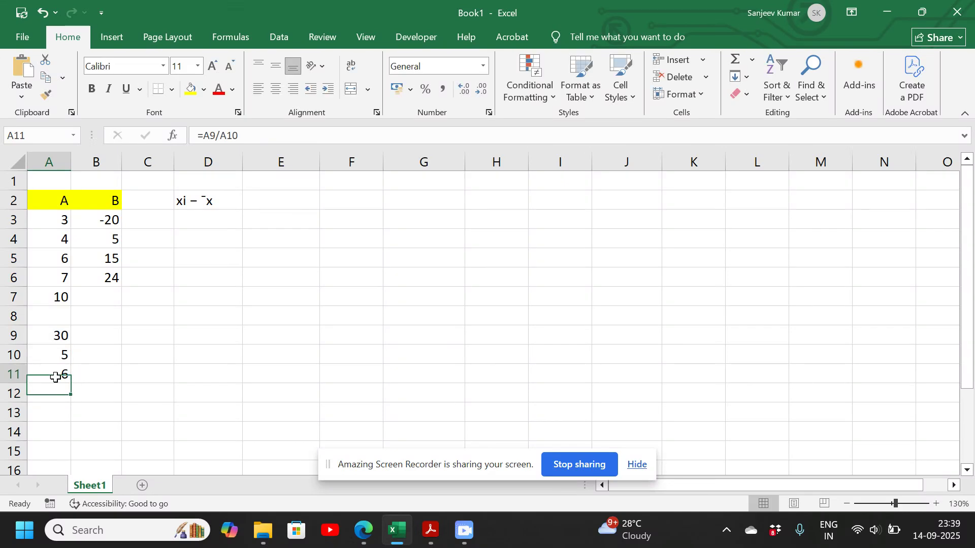
- Calculate each data set A value's deviation from the mean with =A3-$A$11 in D3, and fill the formula down to D7
click(194, 220)
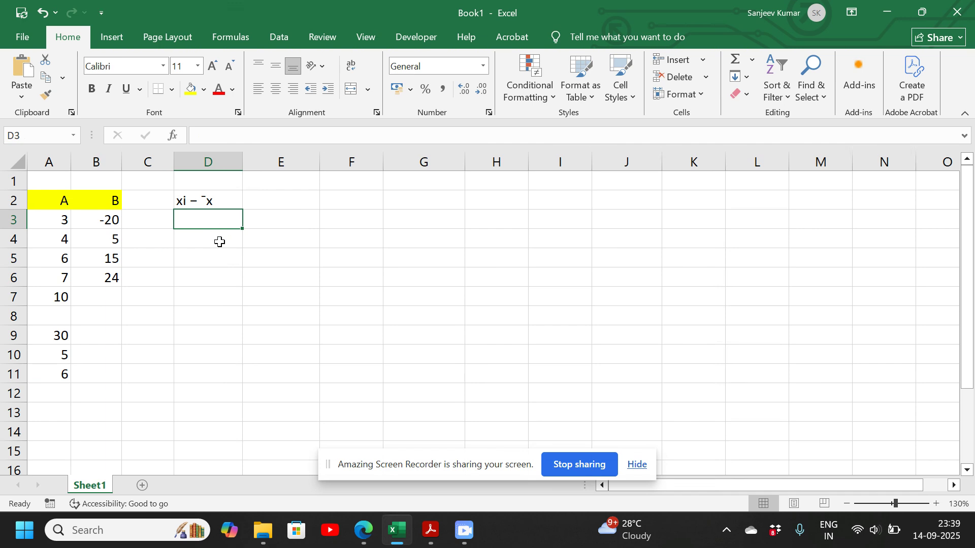
text(=)
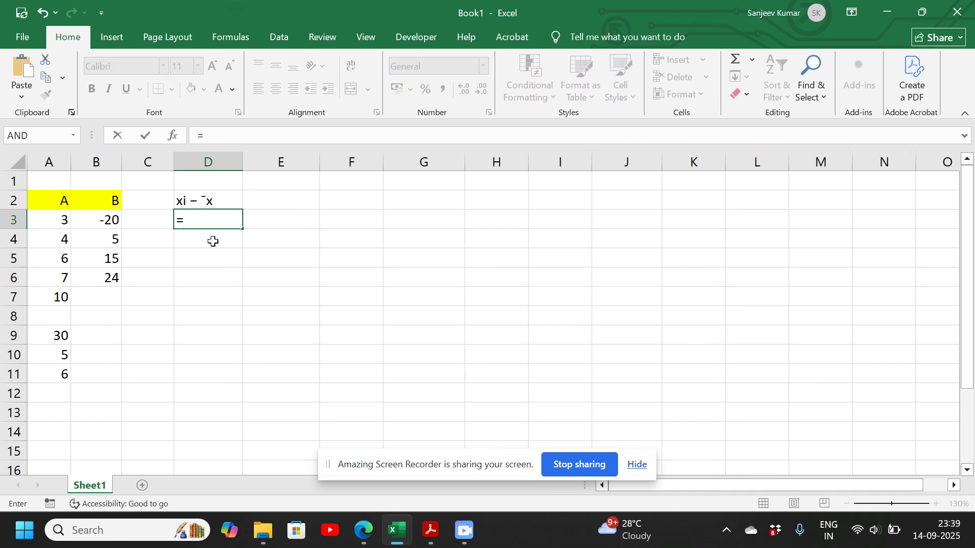
click(59, 219)
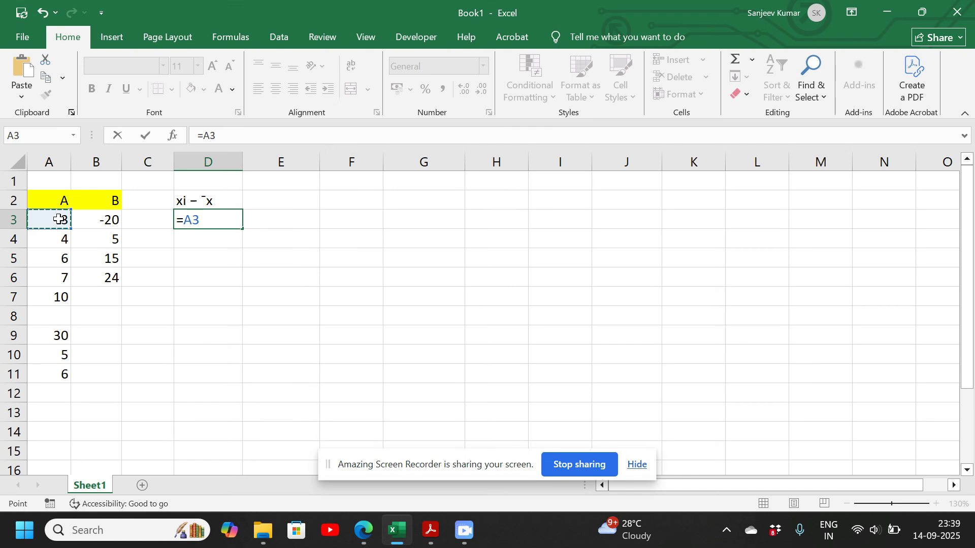
text(-)
click(54, 376)
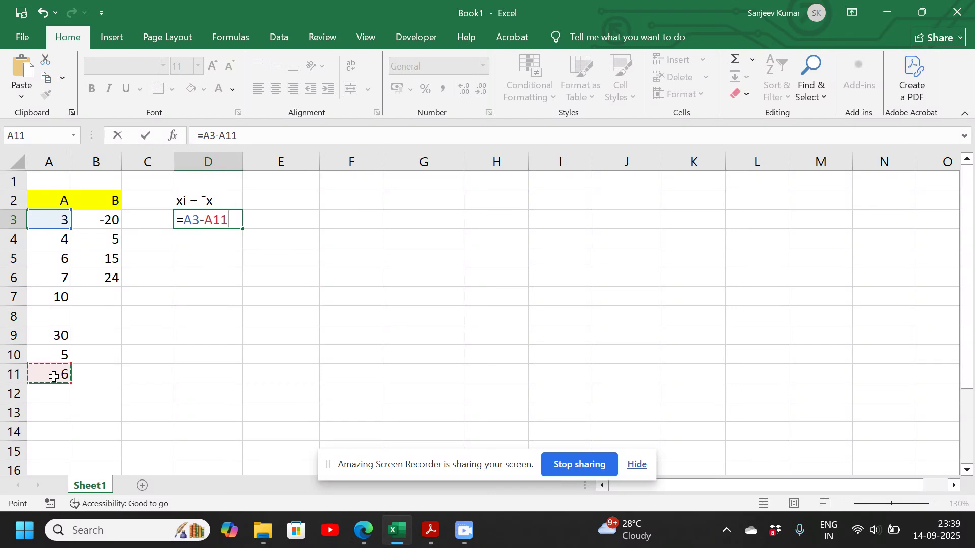
click(221, 139)
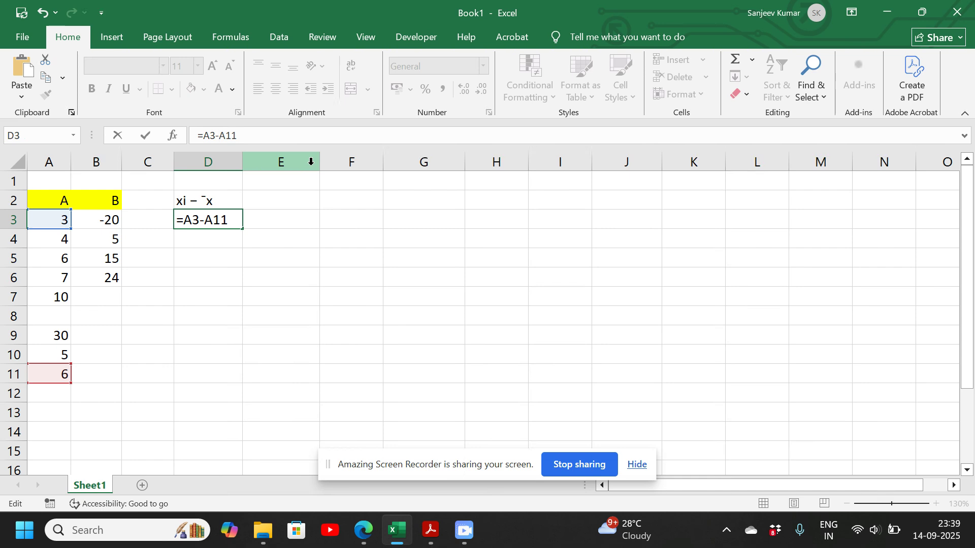
text($A$)
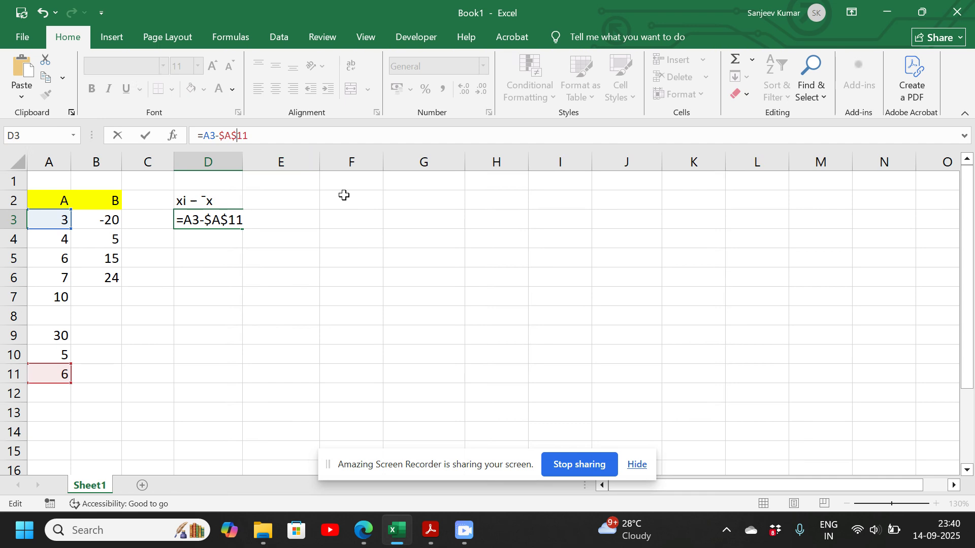
key(Return)
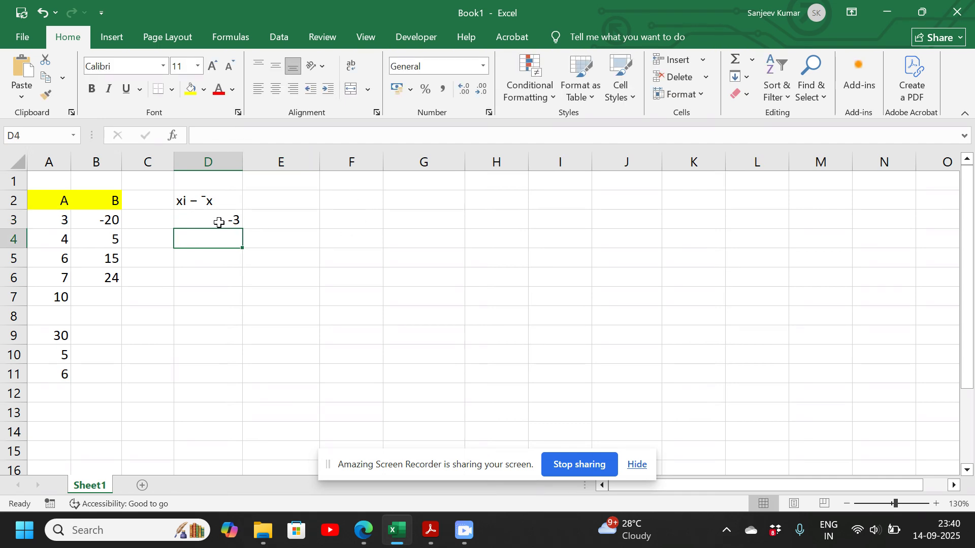
click(218, 222)
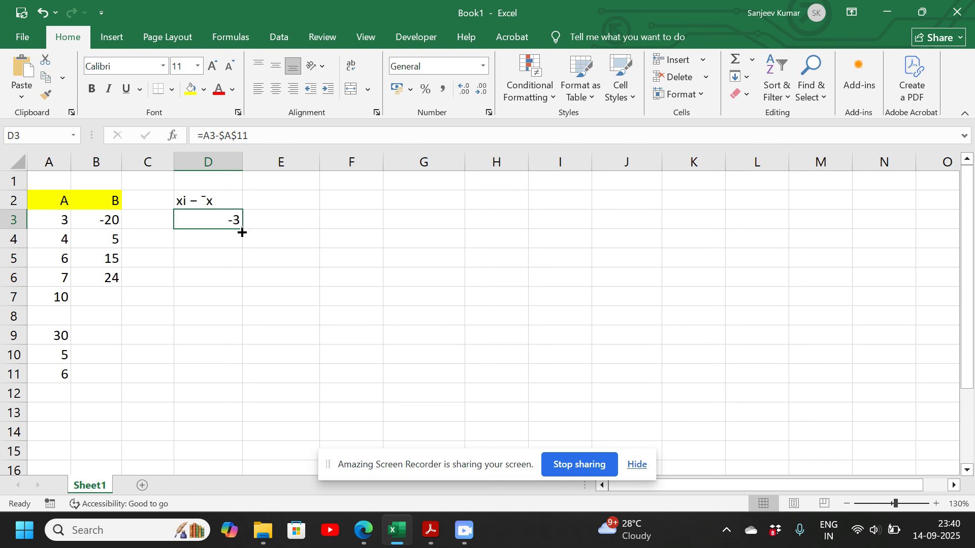
drag(242, 232, 239, 300)
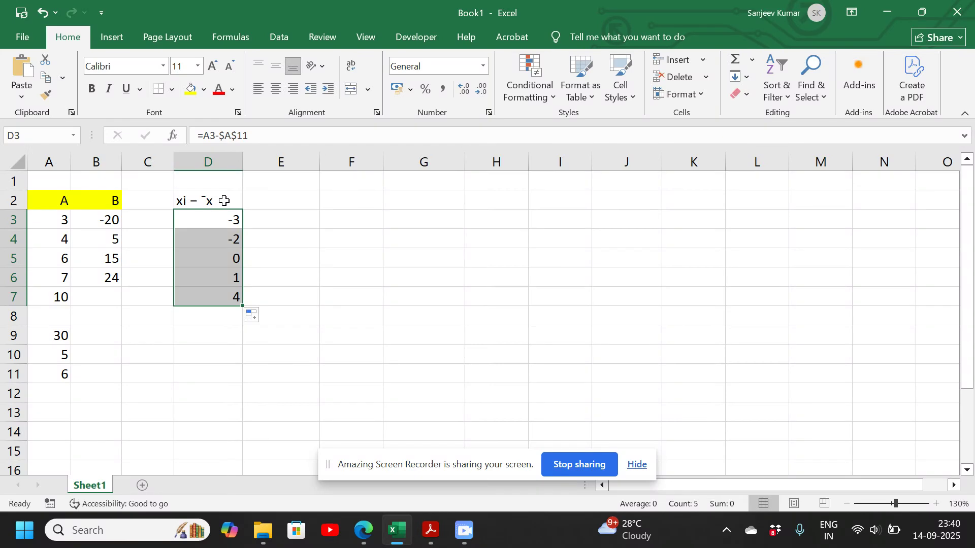
- Copy the deviation header from D2 to E2 and edit the copy to read (xi − ¯x)2
click(287, 201)
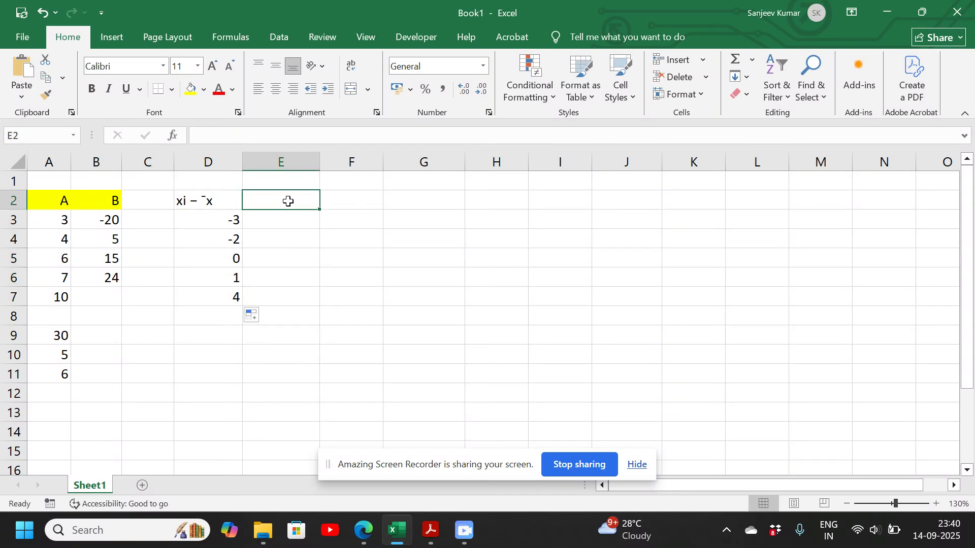
click(219, 206)
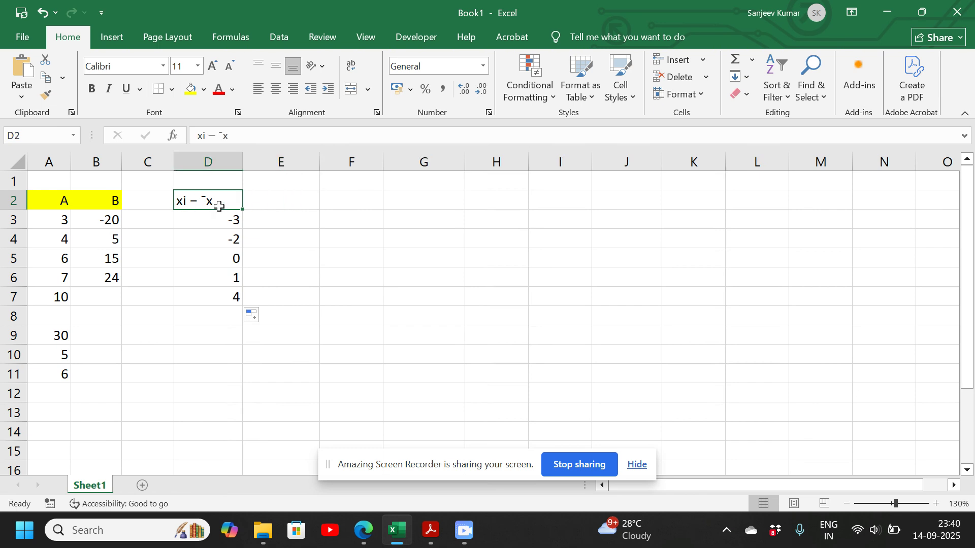
key(ctrl+c)
click(282, 203)
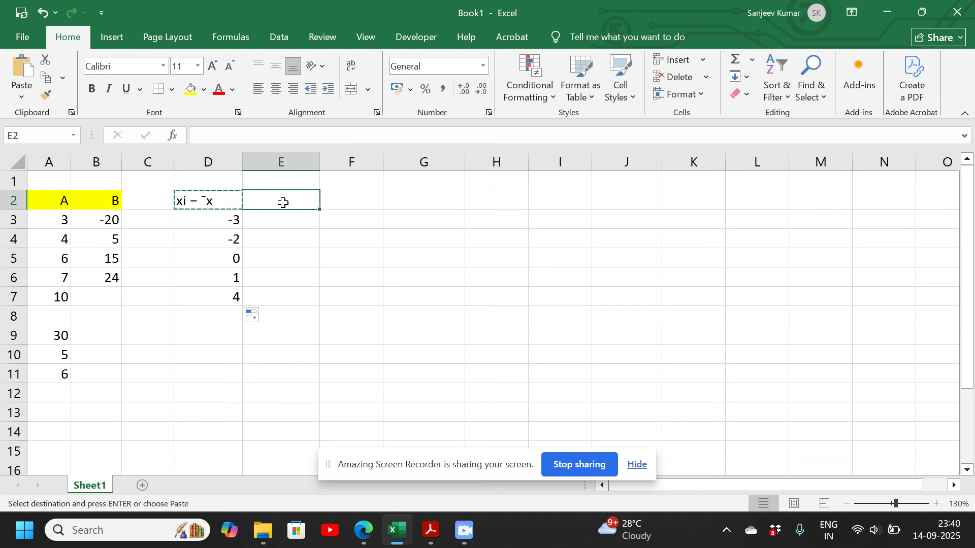
key(ctrl+v)
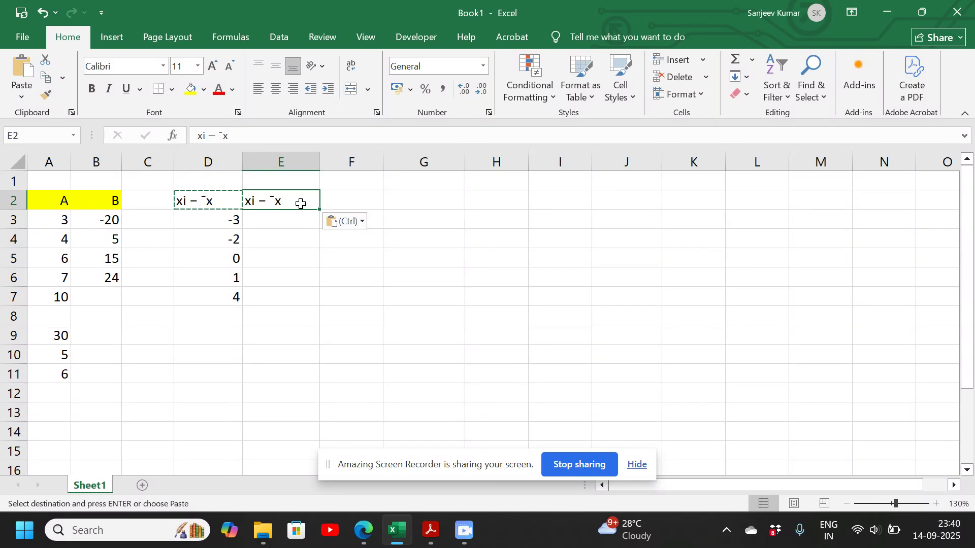
double_click(301, 203)
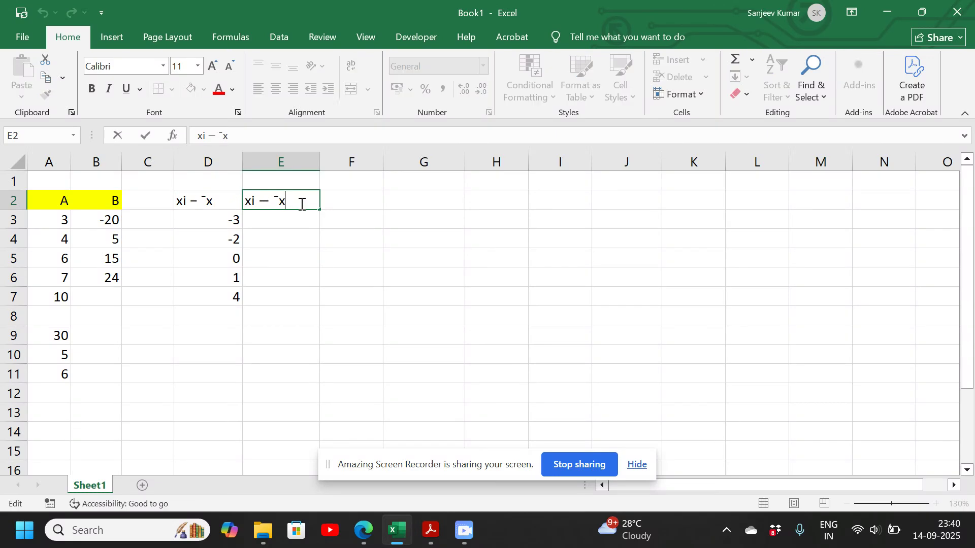
text()2)
key(Home)
text(()
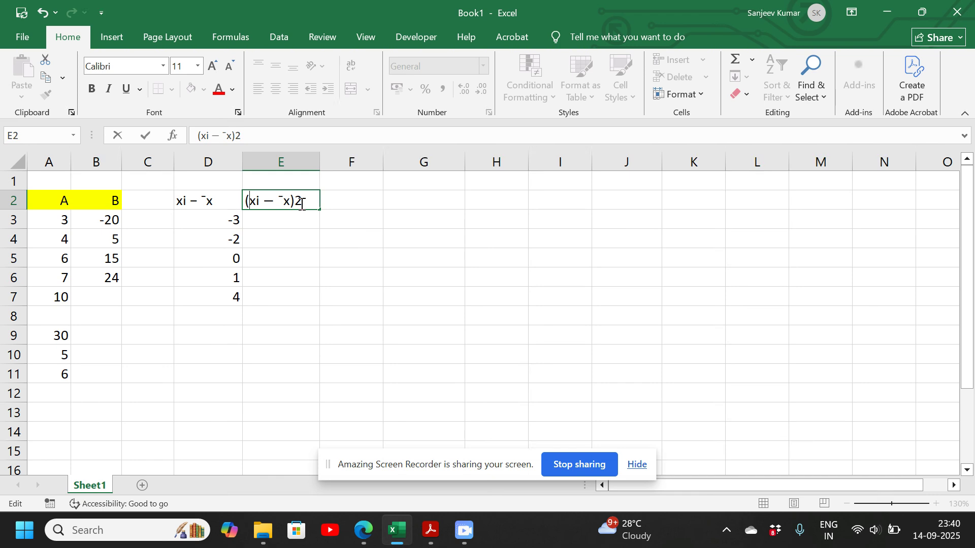
click(283, 220)
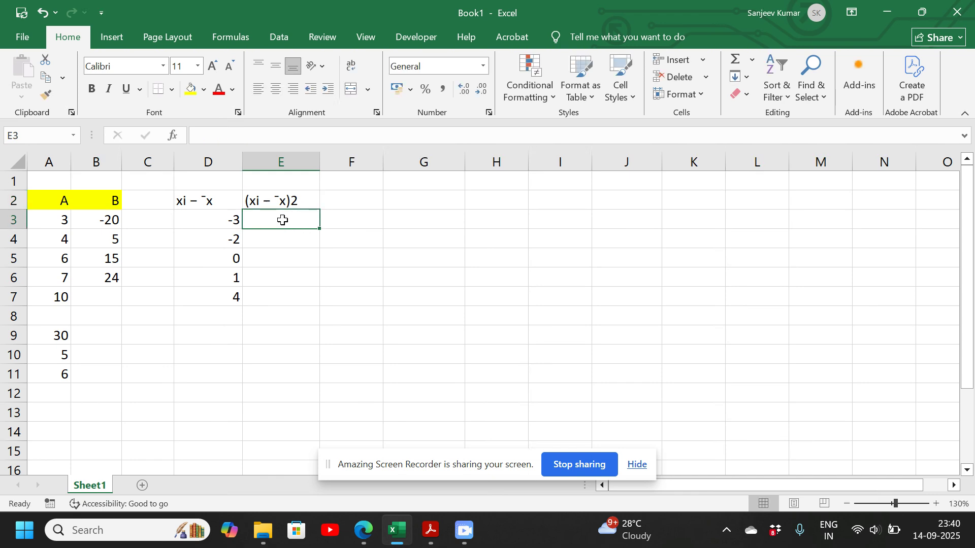
text(=)
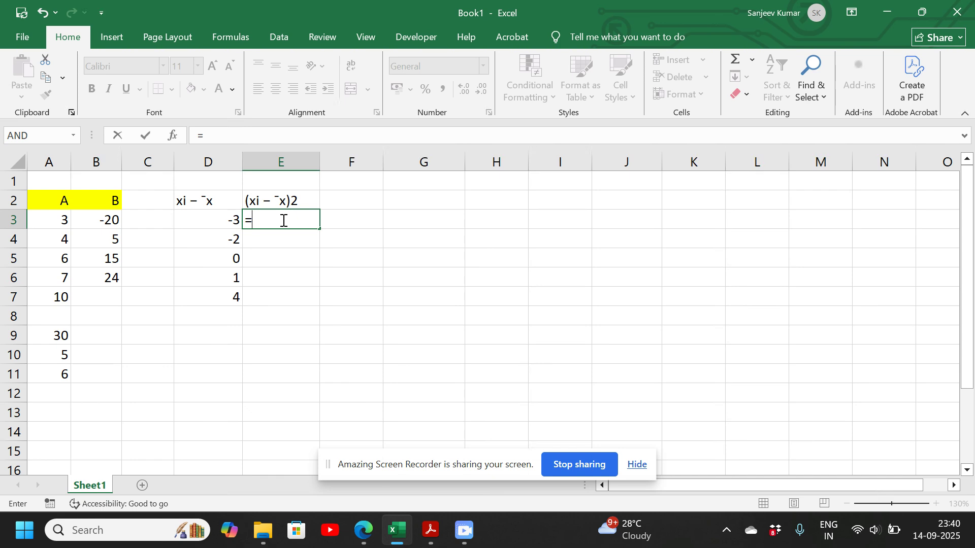
text(POW)
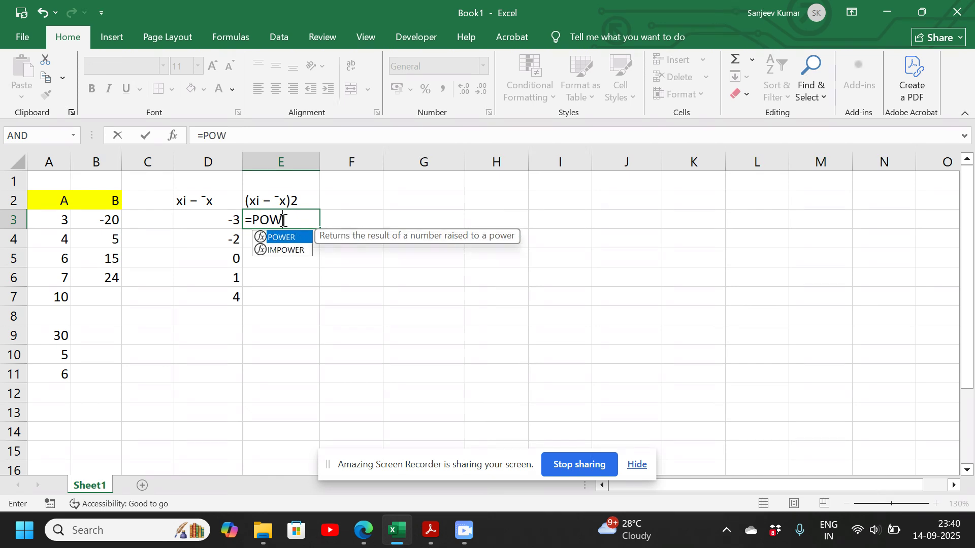
key(Return)
click(282, 219)
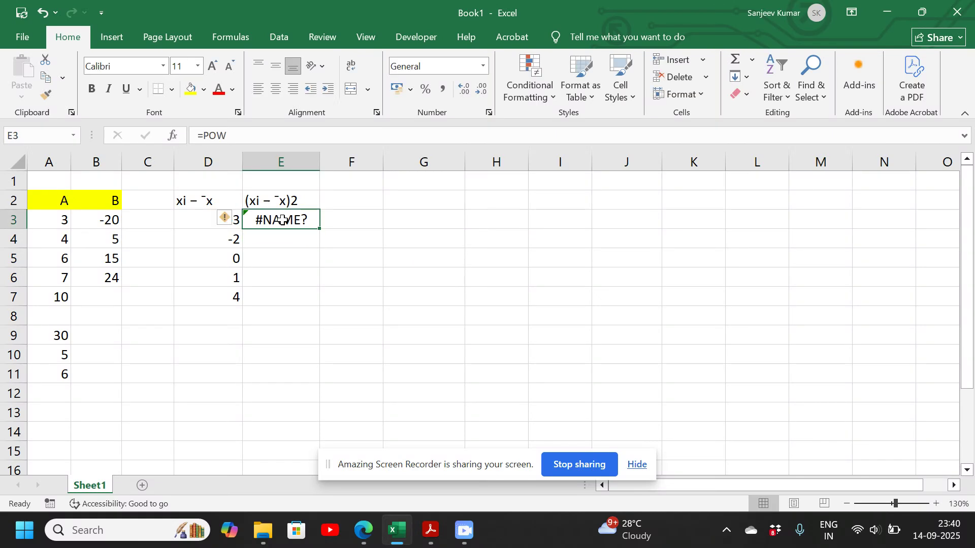
- Square each data set A deviation with =POWER(D3, 2) in E3, and fill the formula down to E7
text(=PO)
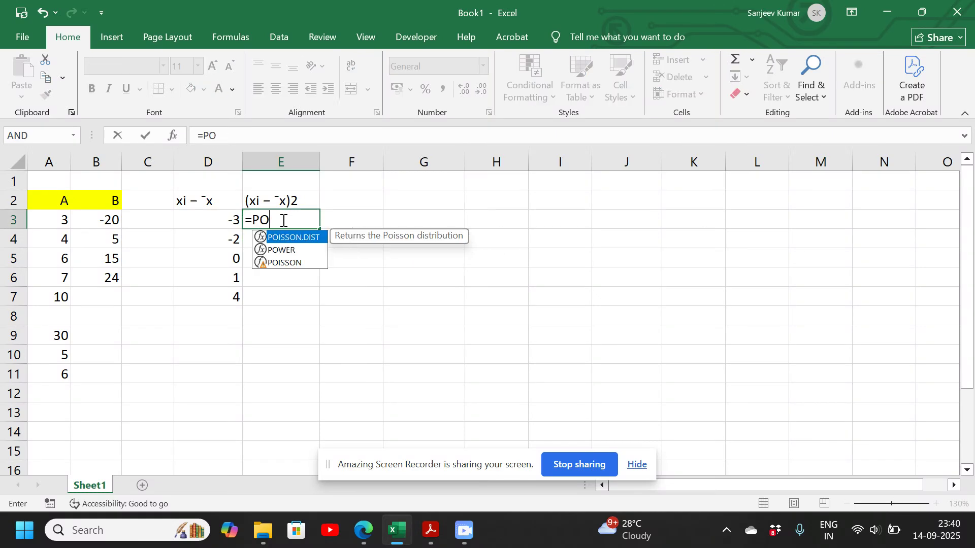
text(WER()
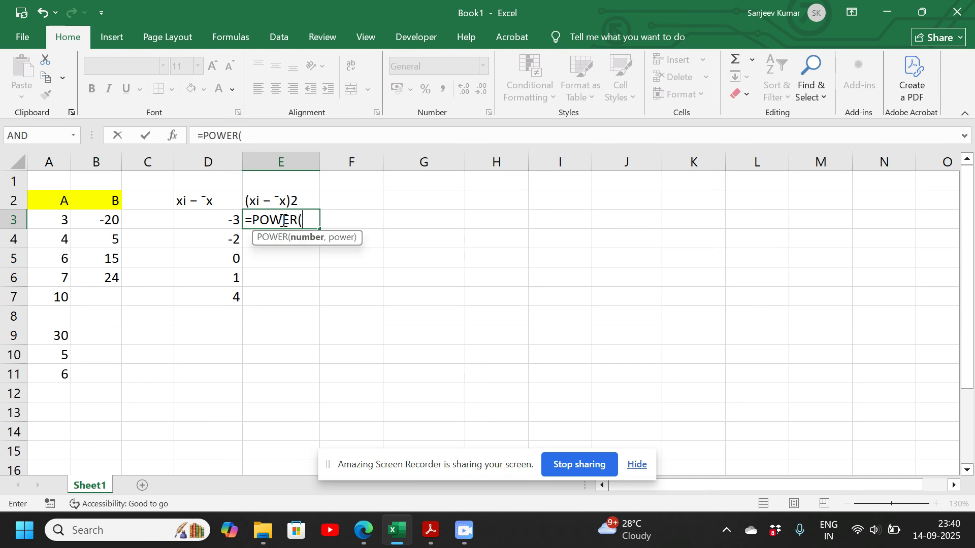
click(222, 223)
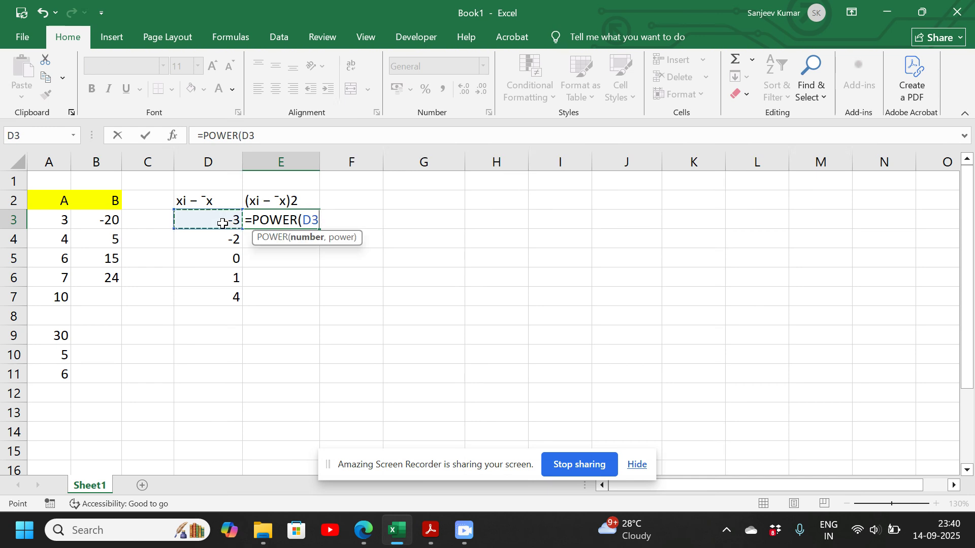
text(,)
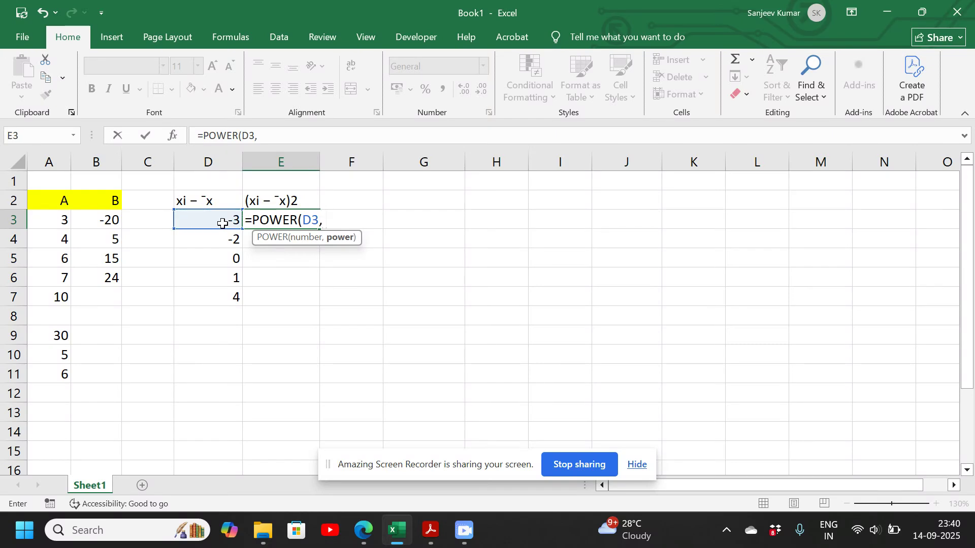
text( 2))
key(Return)
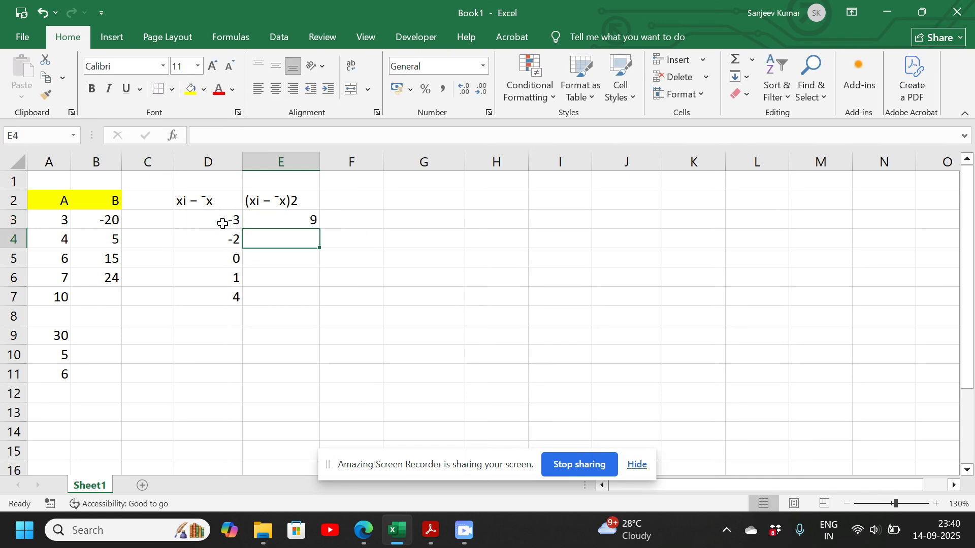
click(304, 217)
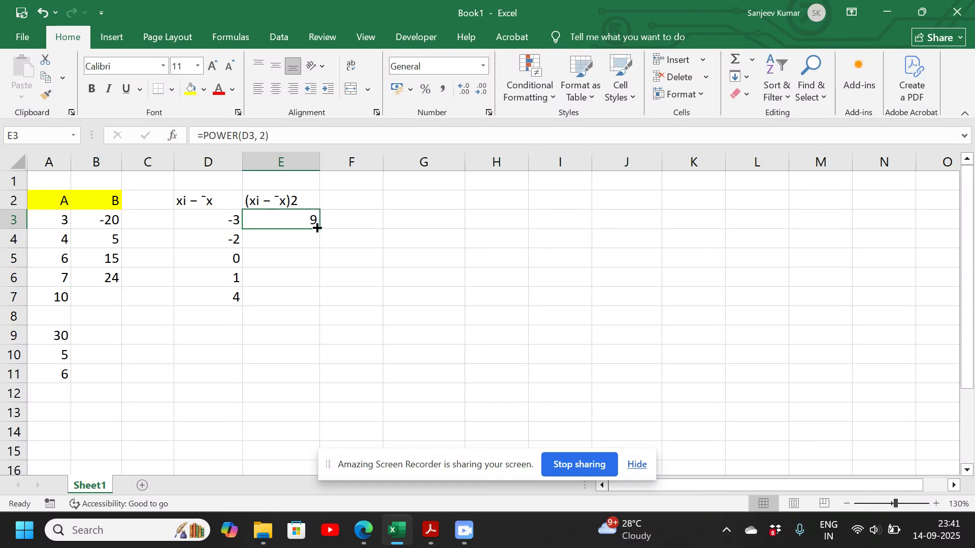
drag(321, 228, 319, 306)
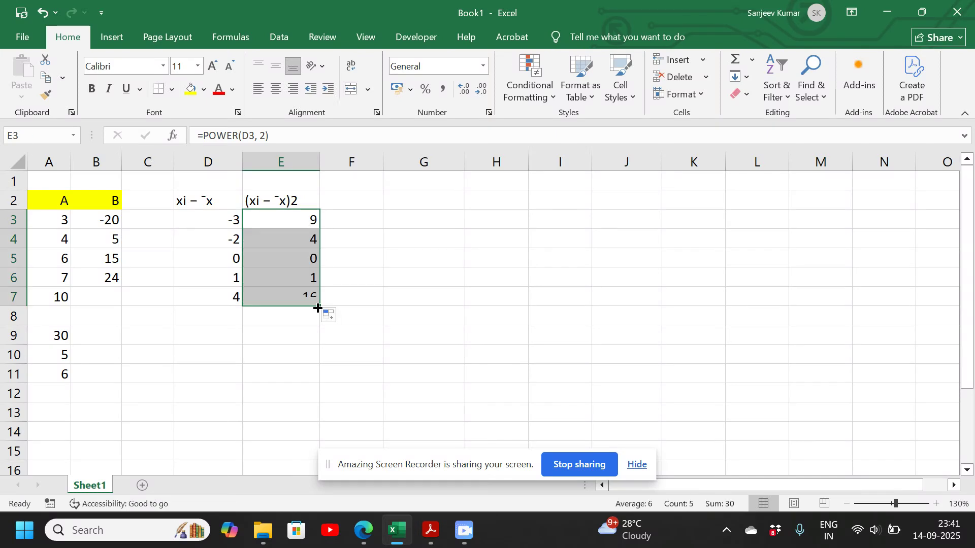
- Check the sample variance formula in Acrobat's statbook3.pdf, and sum data set A's squared deviations in Excel cell E9 with =SUM(E3:E7)
click(287, 320)
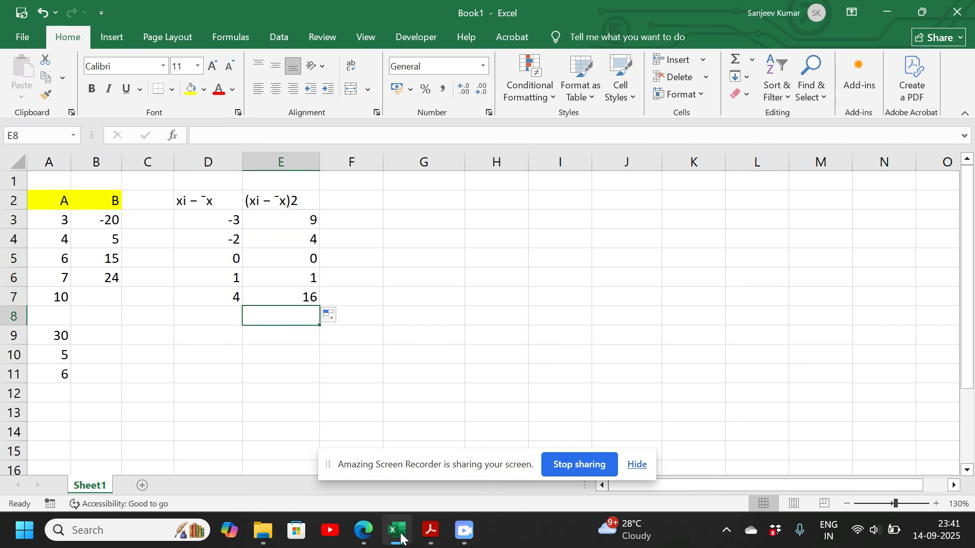
mouse_move(423, 535)
click(421, 479)
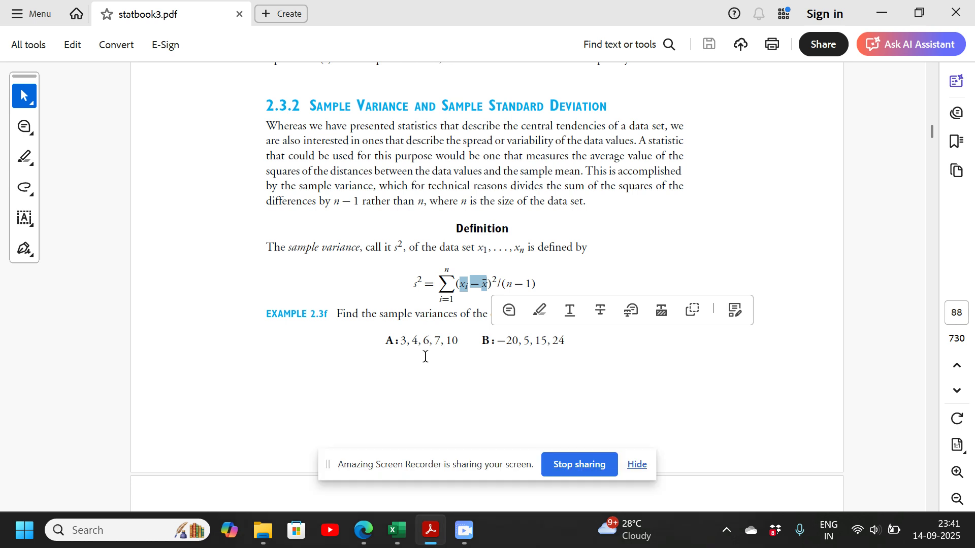
click(471, 284)
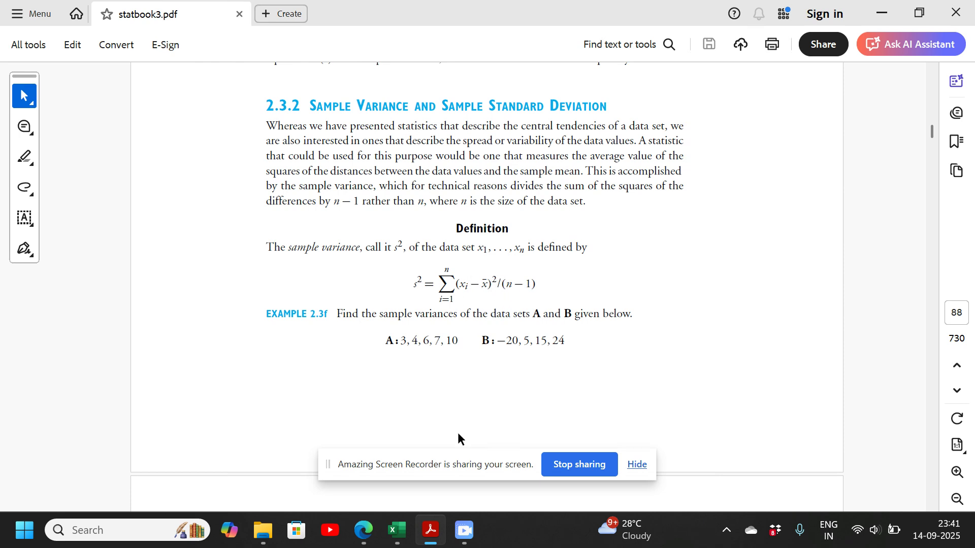
mouse_move(405, 520)
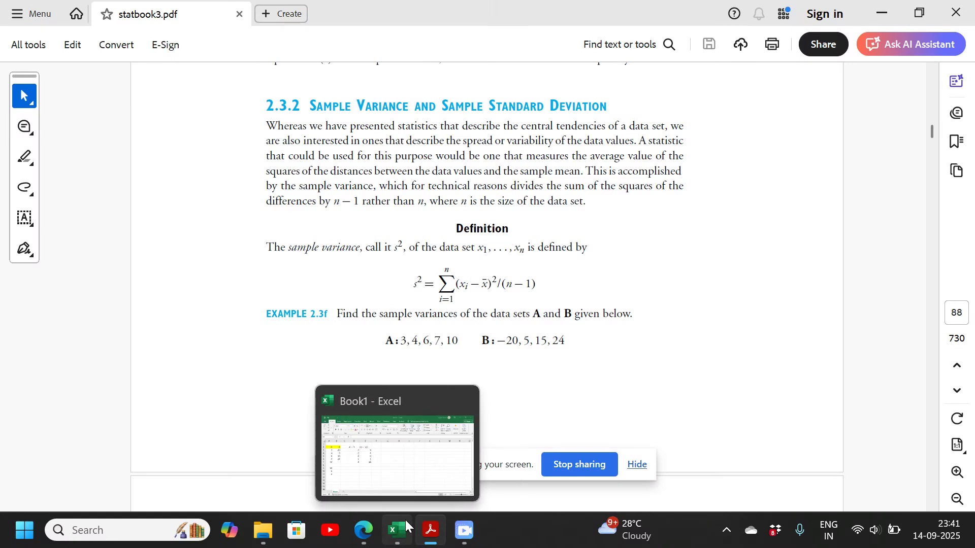
mouse_move(397, 449)
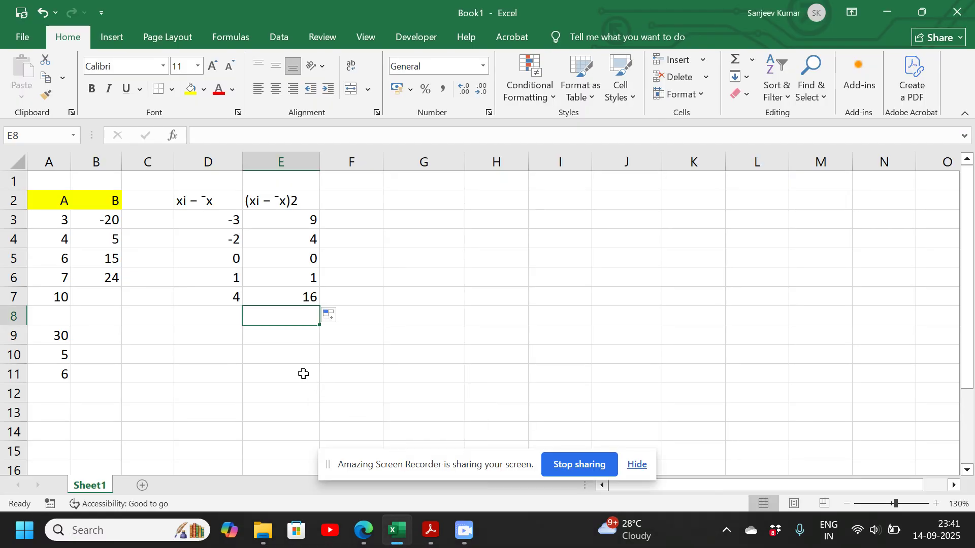
click(284, 341)
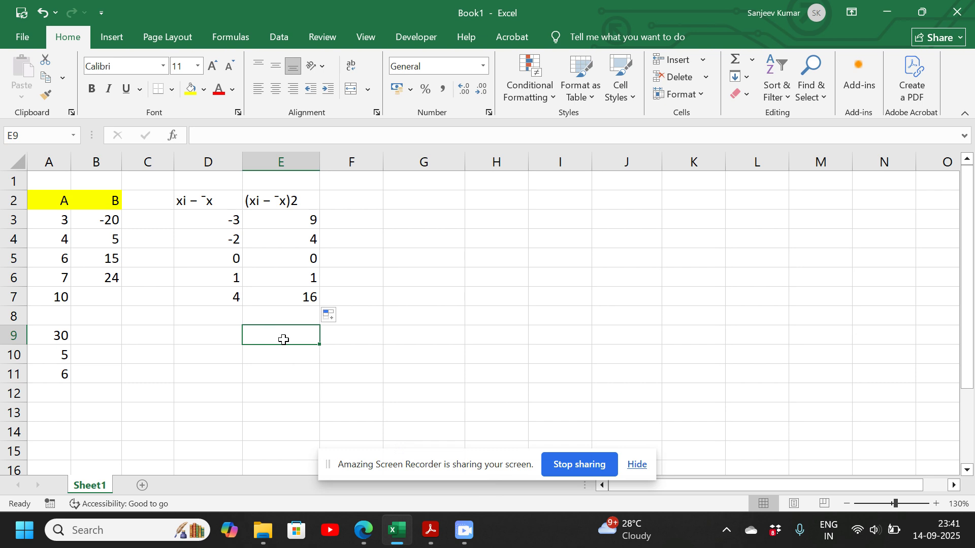
text(=SU)
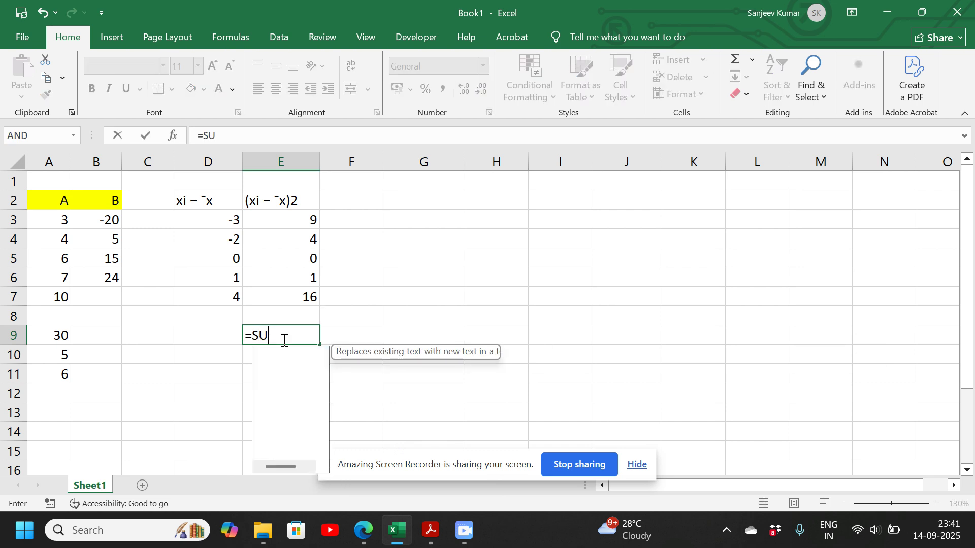
text(M()
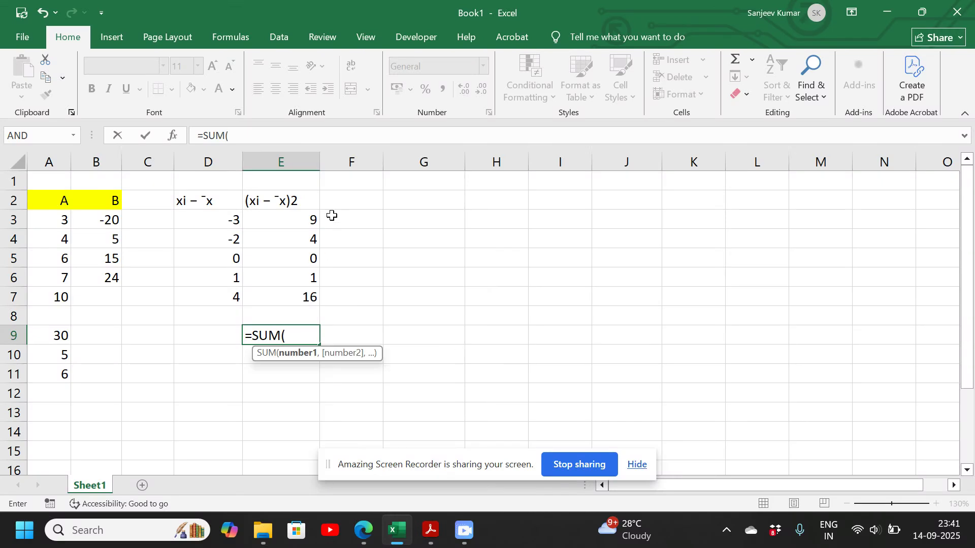
drag(296, 217, 300, 305)
key(Return)
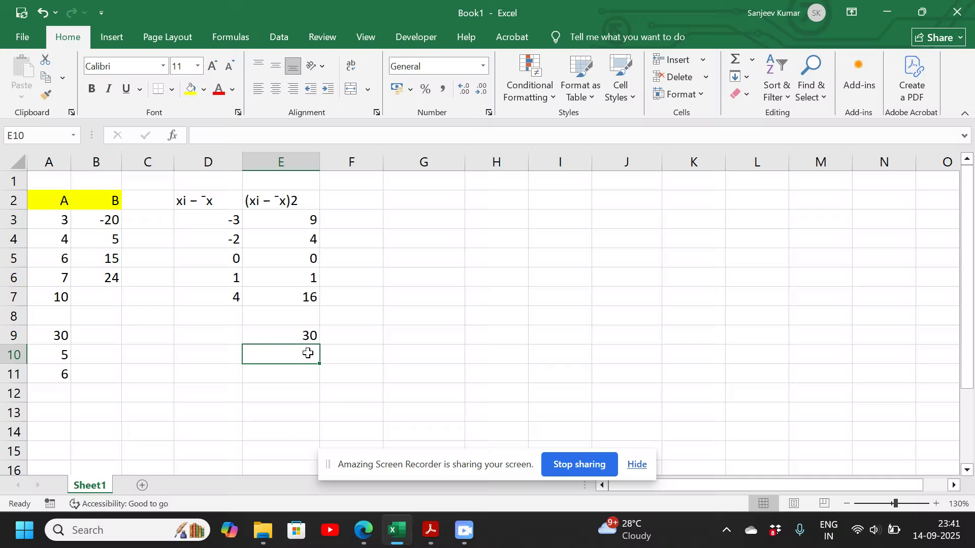
click(301, 340)
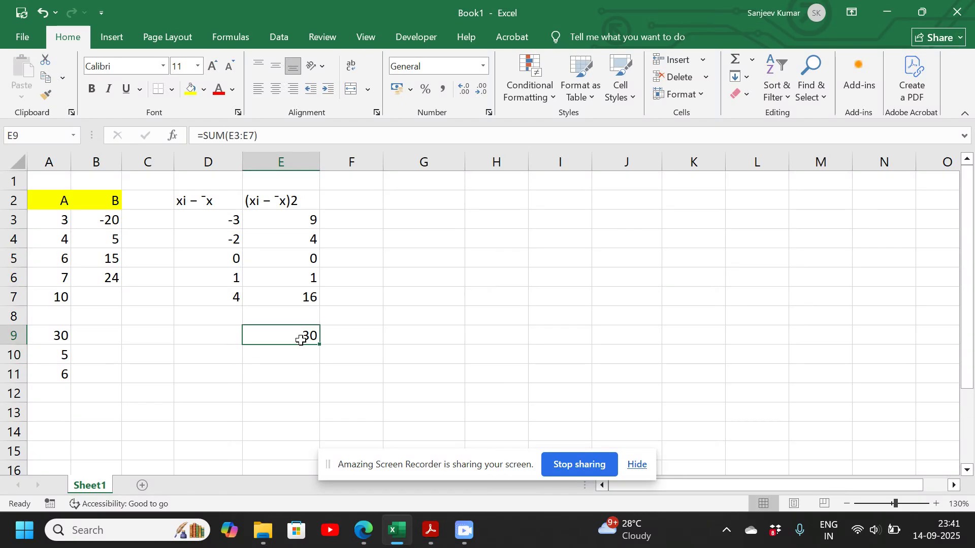
- Calculate the n − 1 divisor for data set A in cell E10 with =A10-1
click(281, 361)
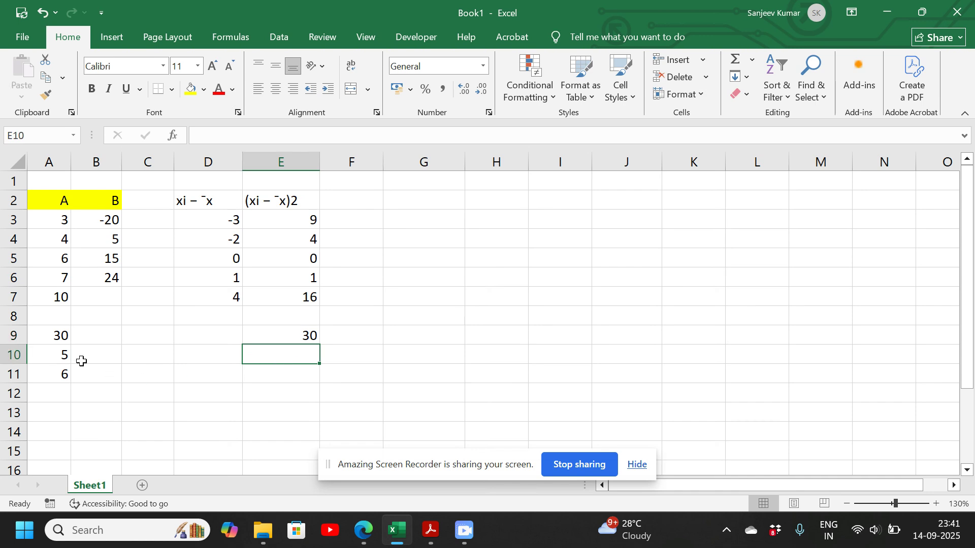
click(61, 358)
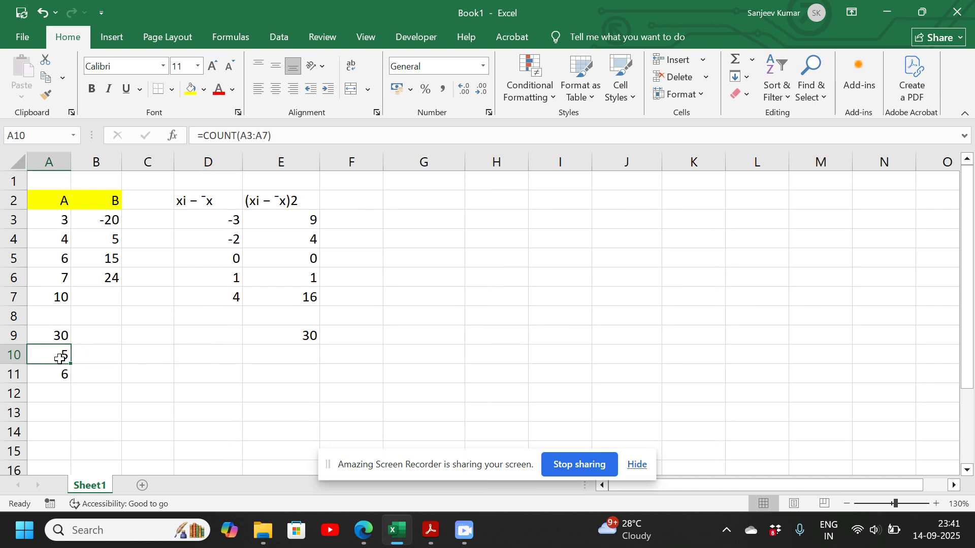
click(292, 352)
text(=)
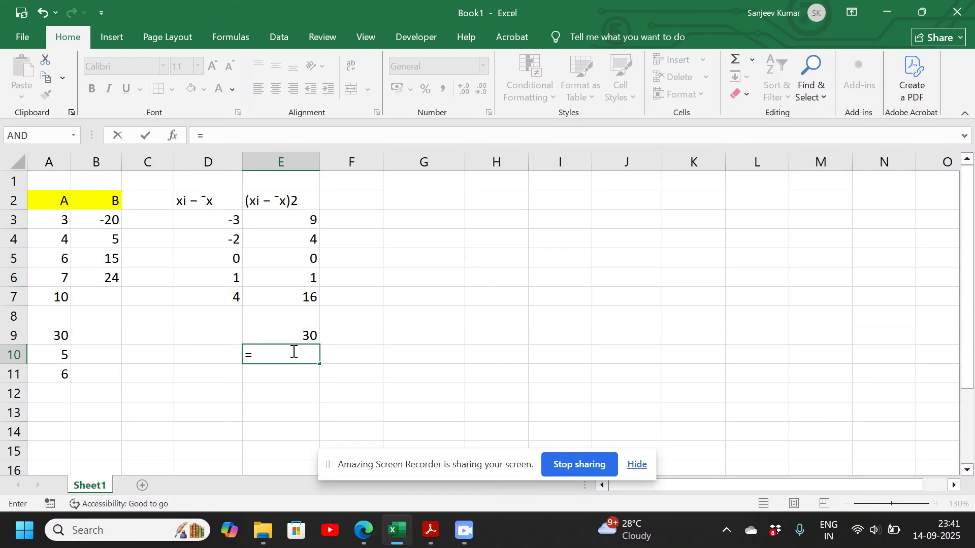
click(52, 358)
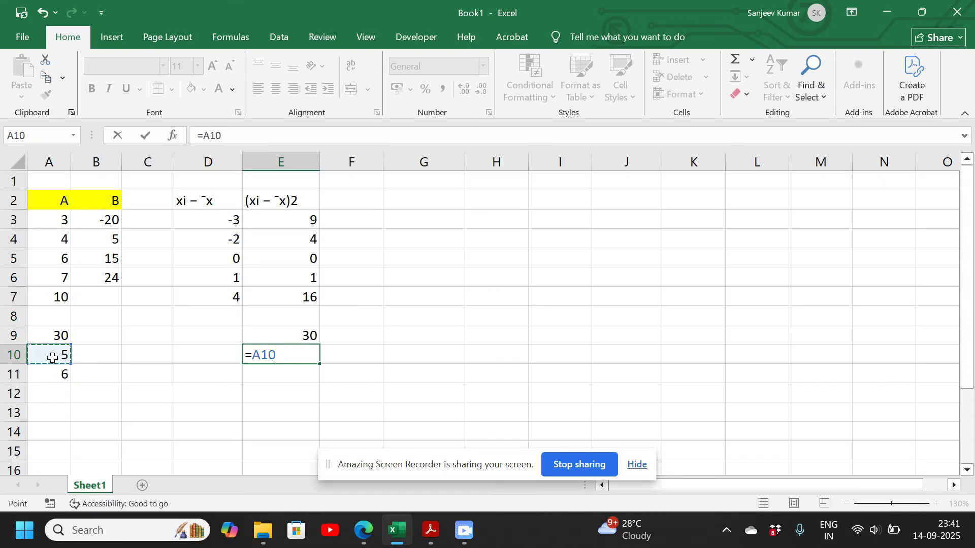
text(-1)
key(Return)
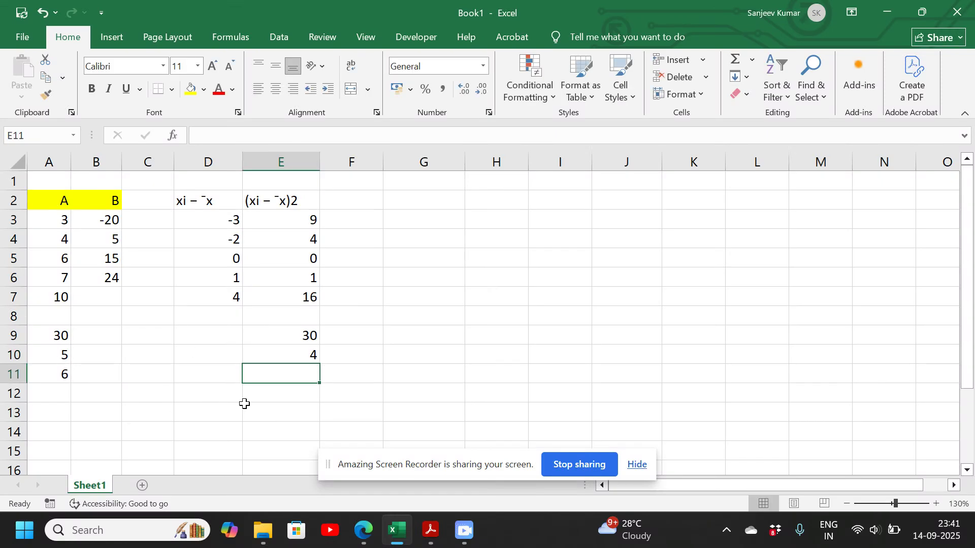
- Calculate the sample variance of data set A in cell E11 with =30/4
text(=)
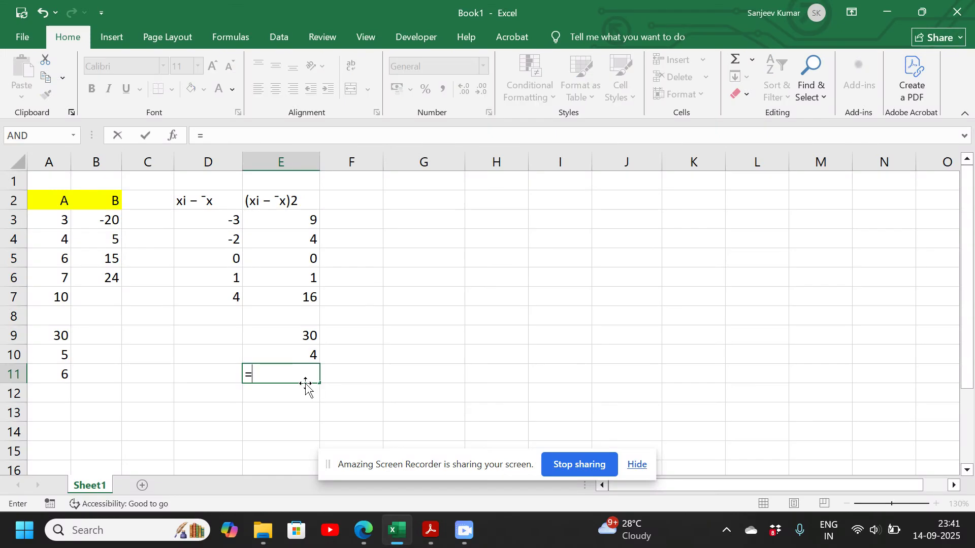
text(30)
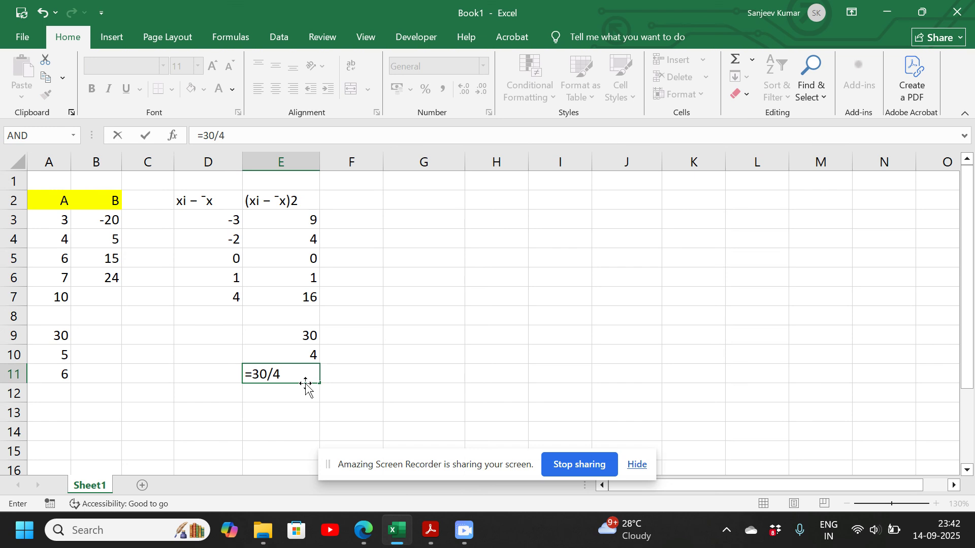
text(/4)
key(Return)
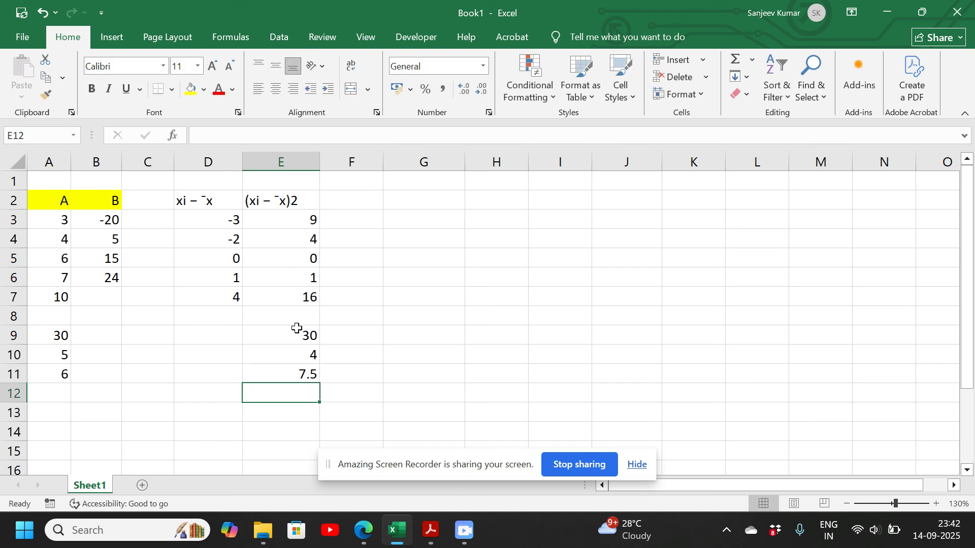
- Copy data set A's deviation and squared deviation columns with their headers from D2:E7 to G2
click(303, 375)
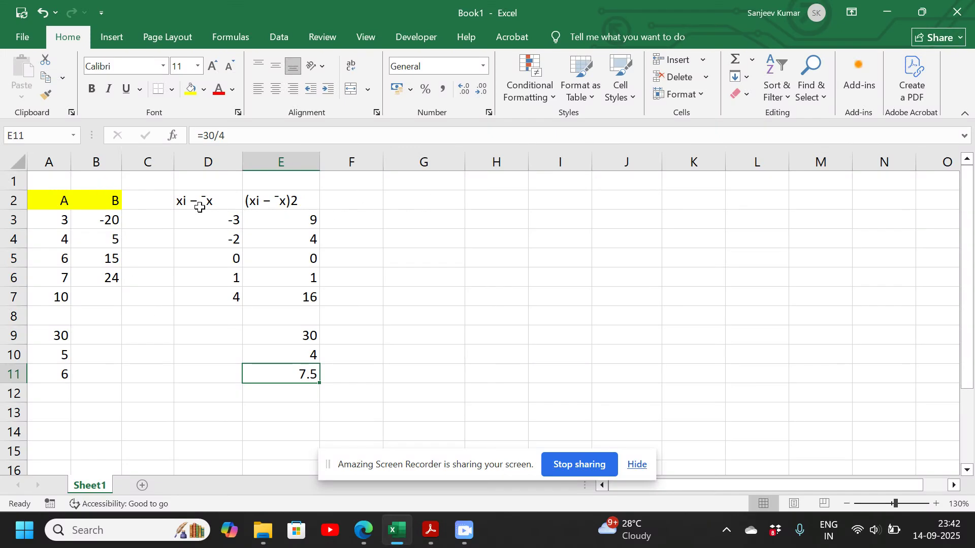
drag(201, 203, 293, 298)
key(ctrl+c)
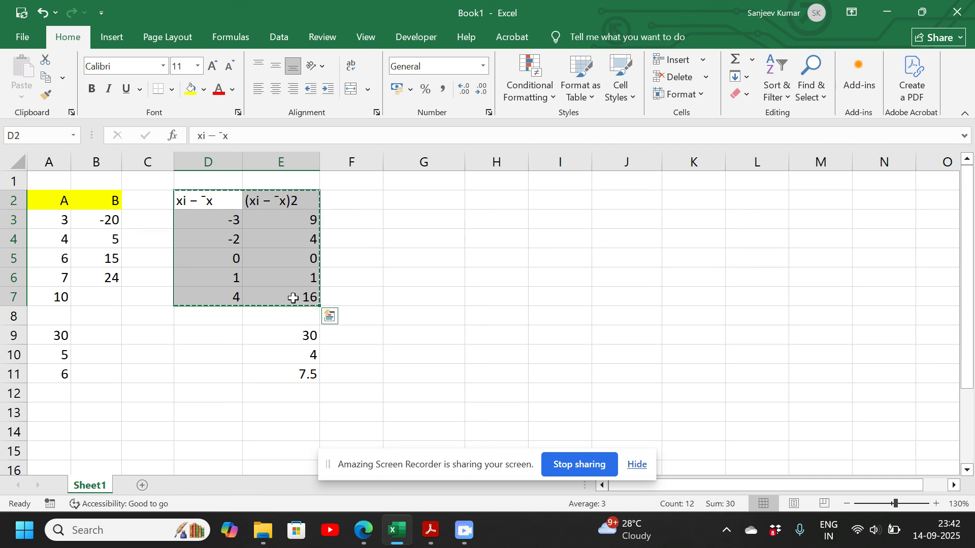
click(403, 200)
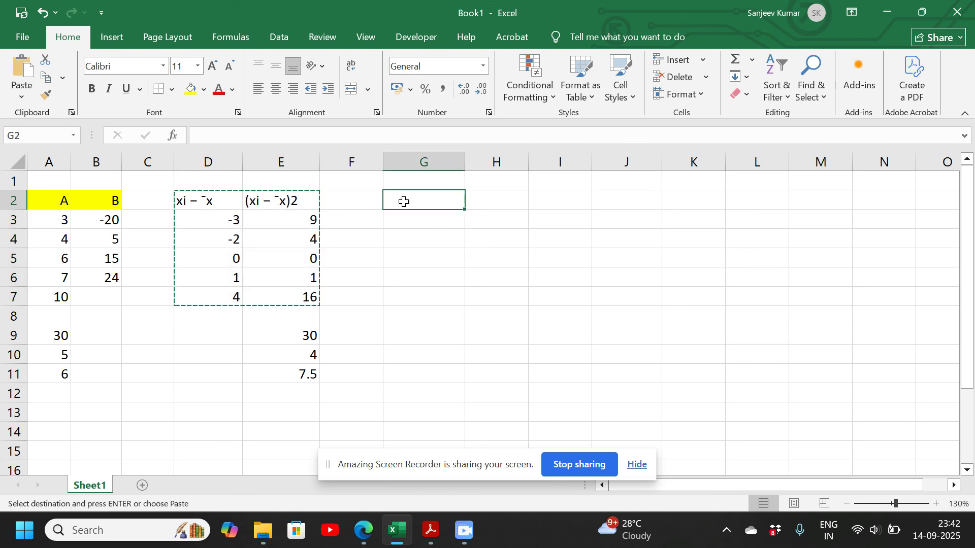
key(ctrl+v)
click(431, 223)
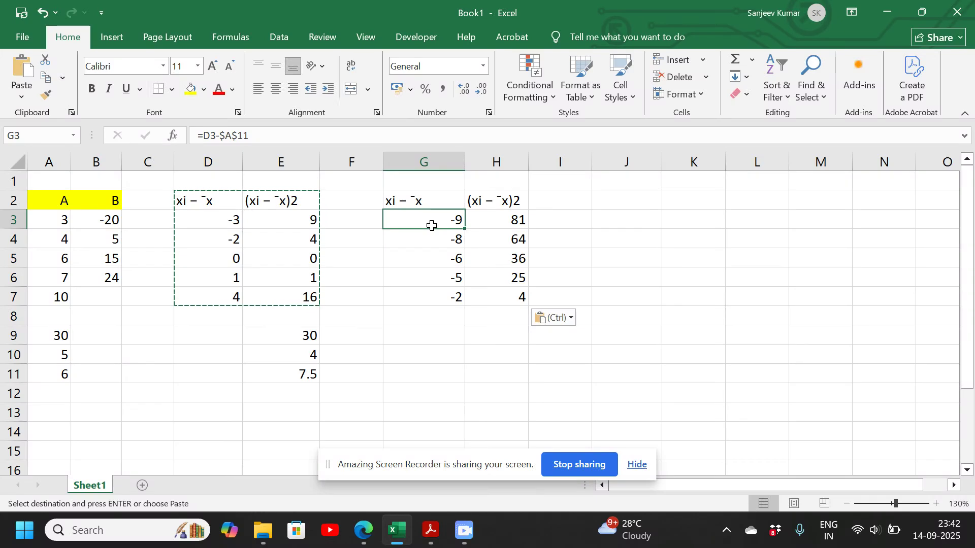
text(=)
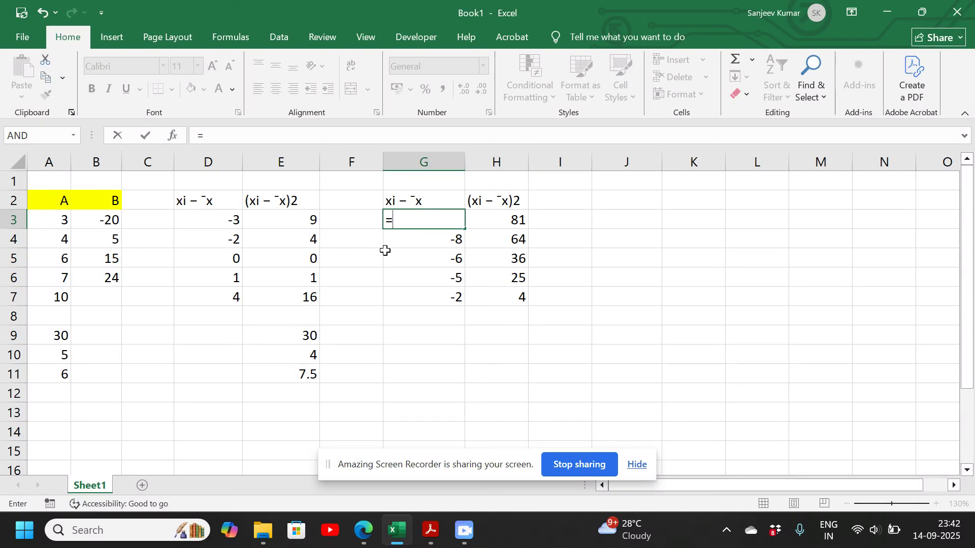
key(Escape)
key(Return)
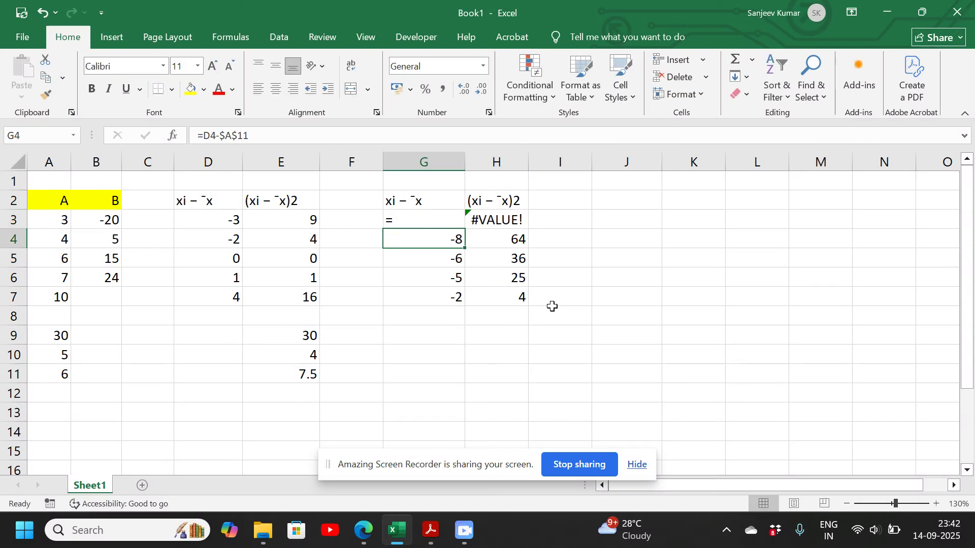
- Clear the contents of G3:H7 below the copied headers
drag(510, 303, 393, 219)
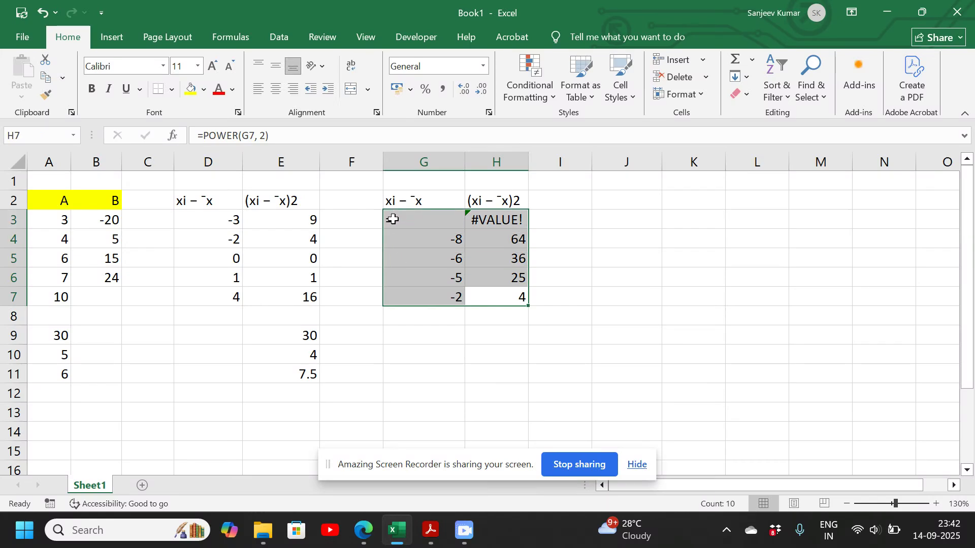
right_click(442, 251)
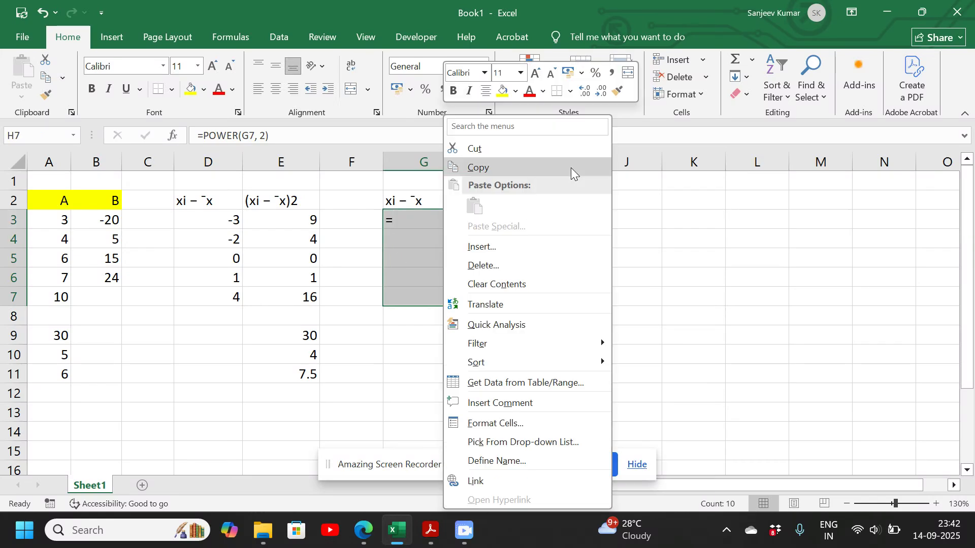
click(498, 285)
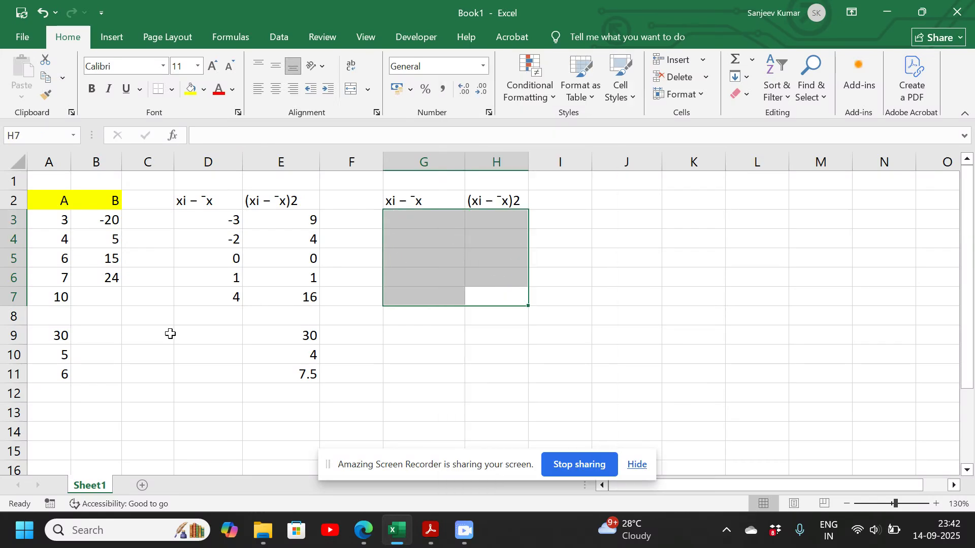
- Sum data set B in cell B9 by copying data set A's sum formula from A9
click(94, 334)
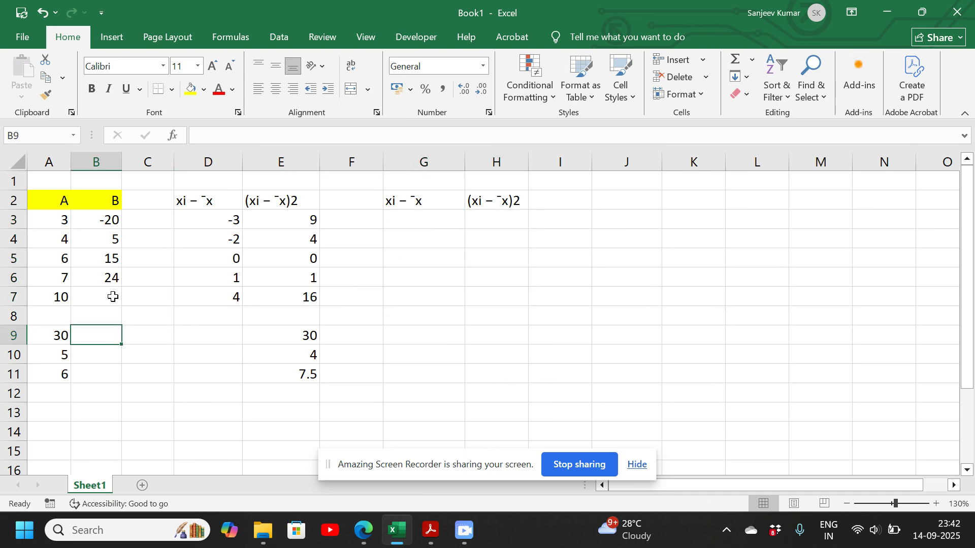
click(48, 336)
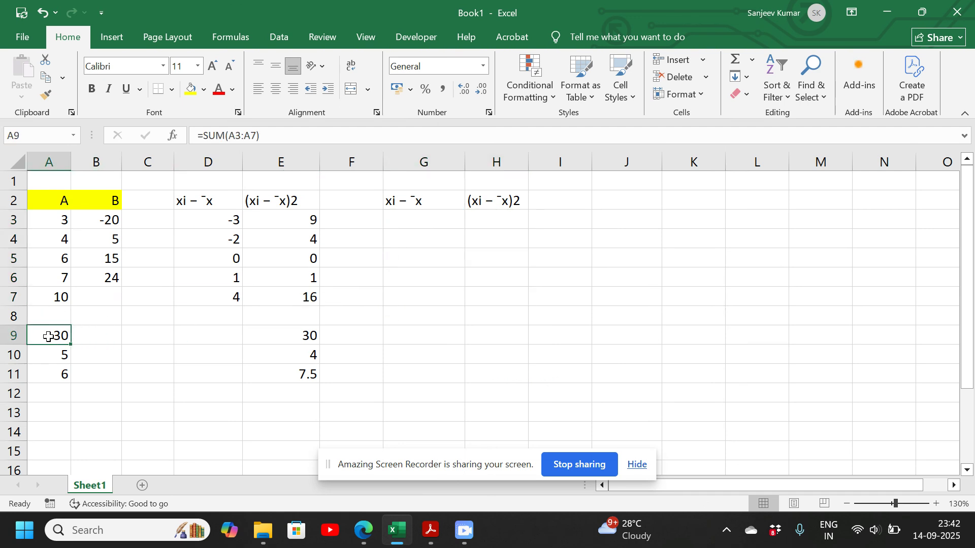
key(ctrl+c)
key(Right)
key(ctrl+v)
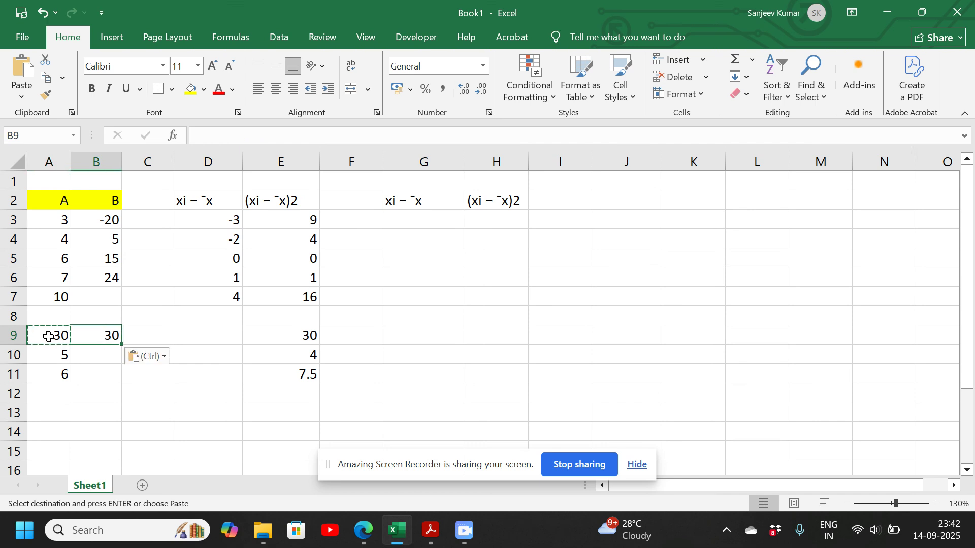
- Count data set B's values in cell B10 by copying the COUNT formula from A10, and dismiss the Clipboard pane
key(Down)
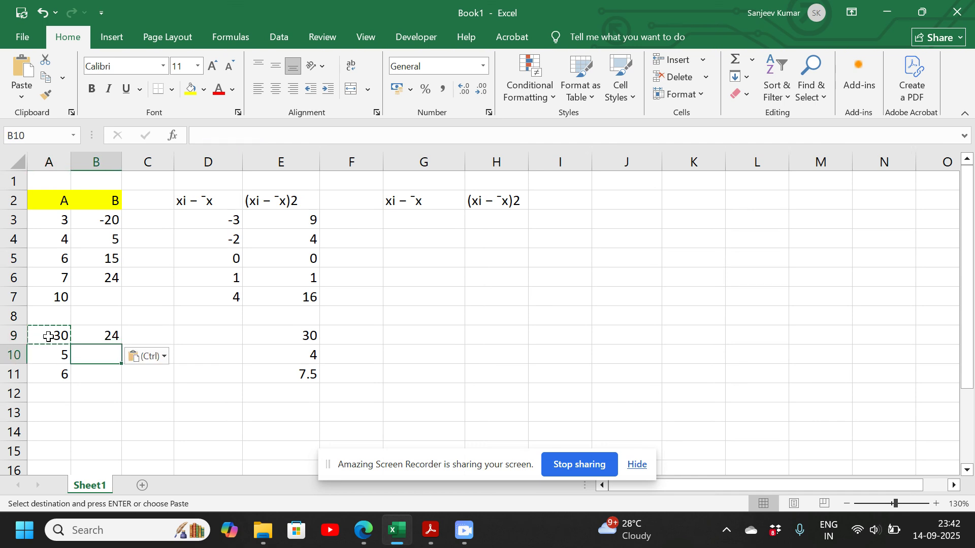
key(Left)
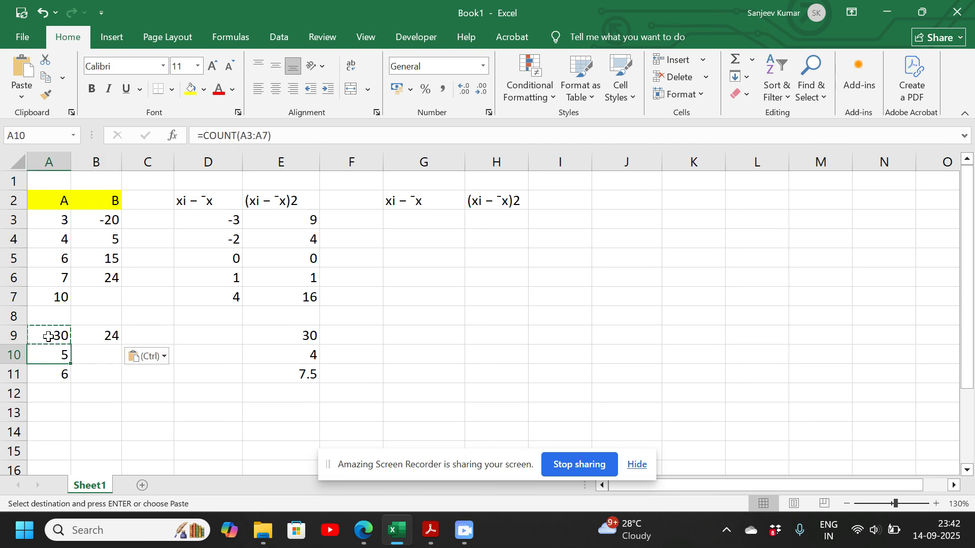
key(ctrl+c)
key(ctrl+c)
key(Right)
key(ctrl+v)
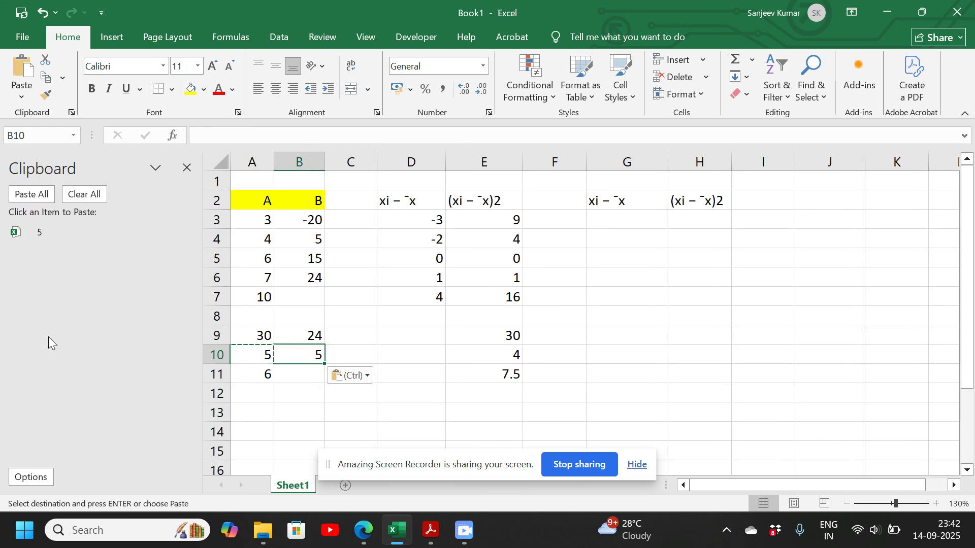
click(187, 167)
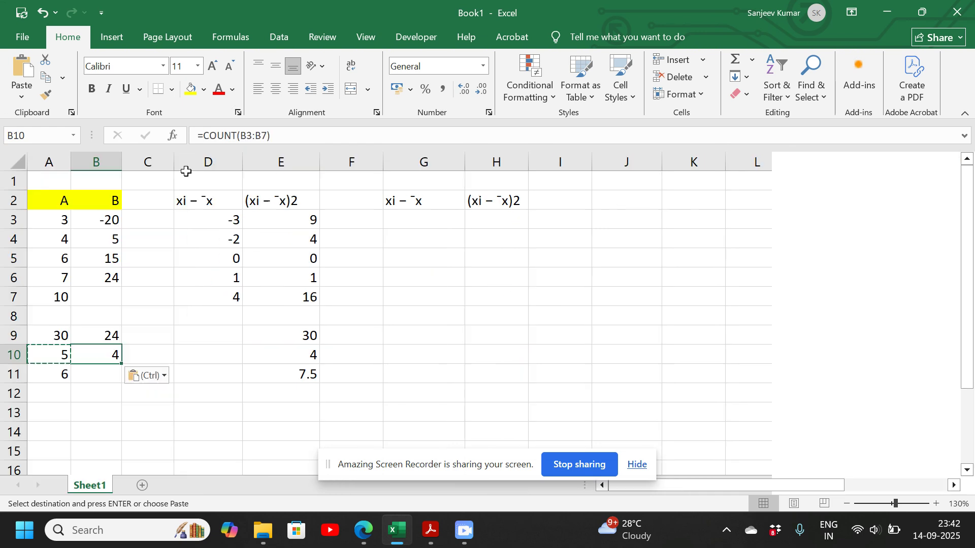
- Calculate data set B's mean in cell B11 by copying the mean formula from A11
click(50, 378)
key(ctrl+c)
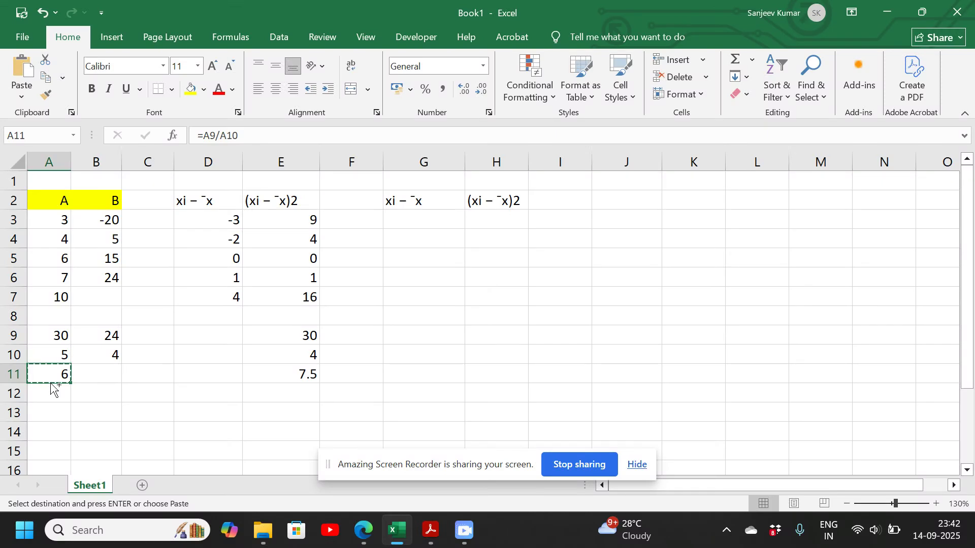
click(105, 374)
key(ctrl+v)
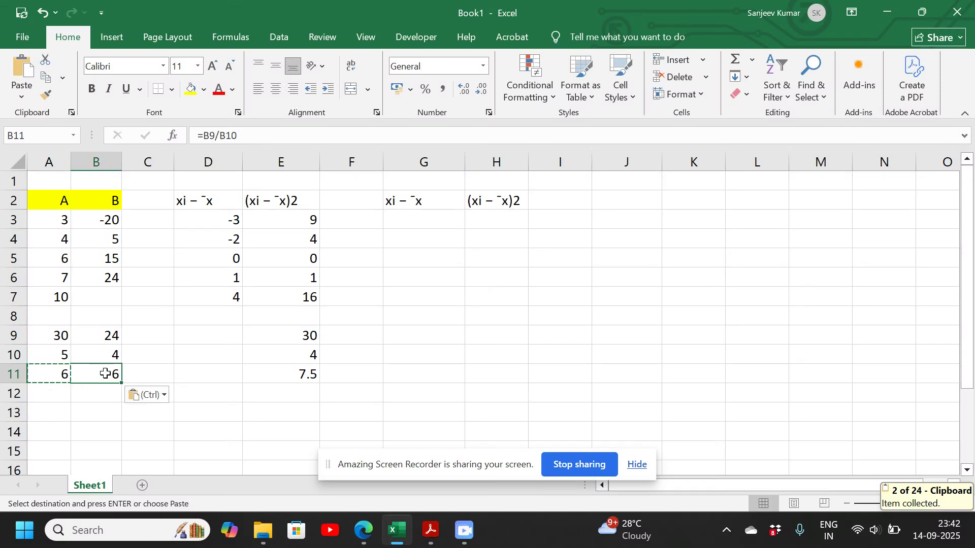
click(149, 373)
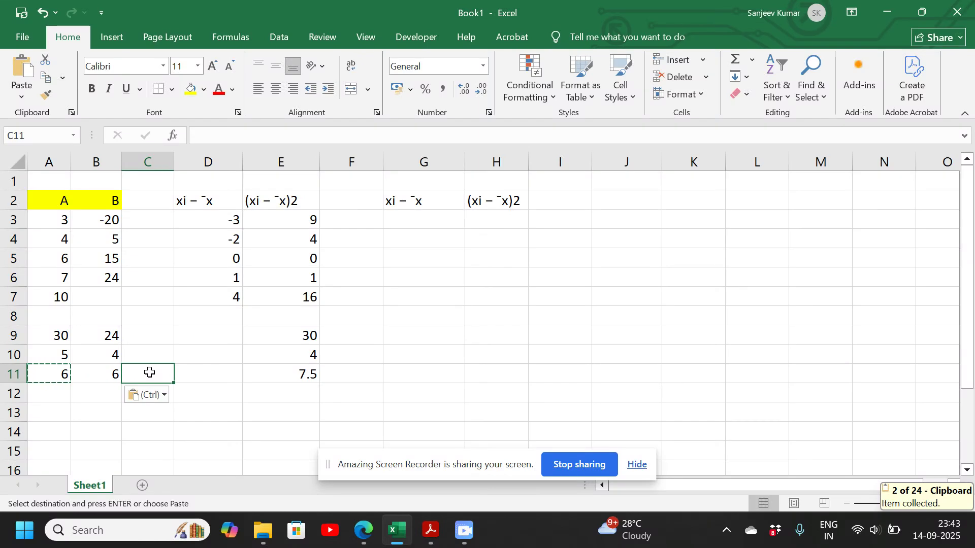
click(107, 376)
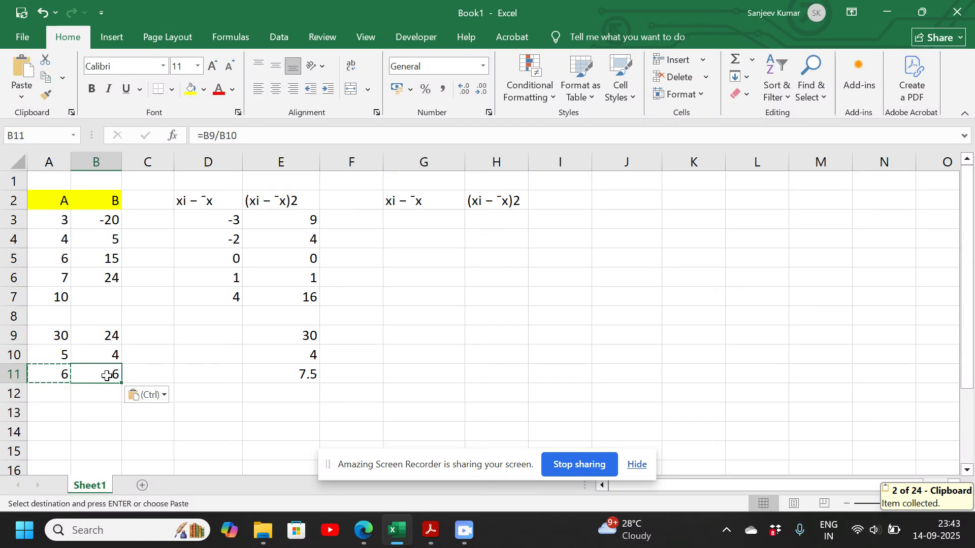
- Calculate data set B's first deviation from the mean in cell G3 with =B3-B11
click(402, 219)
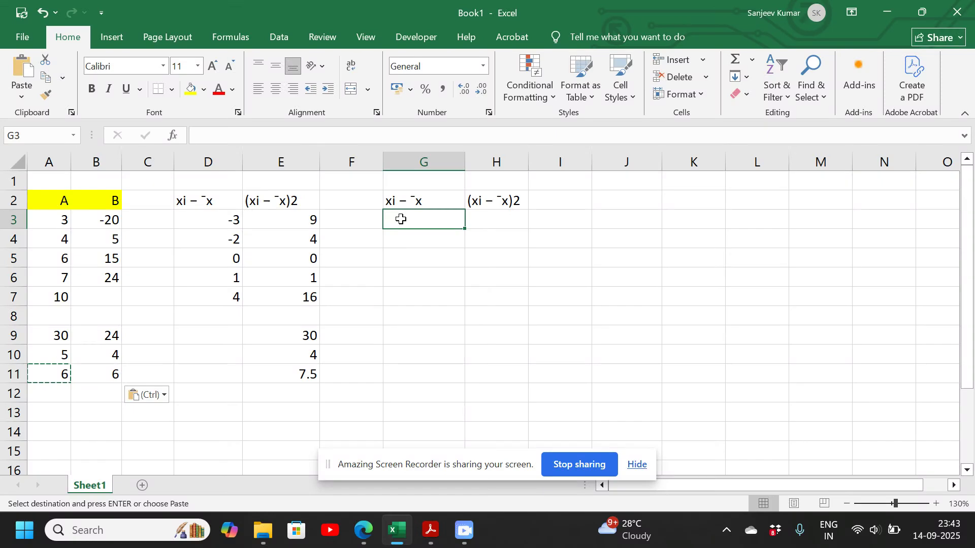
text(=)
click(109, 222)
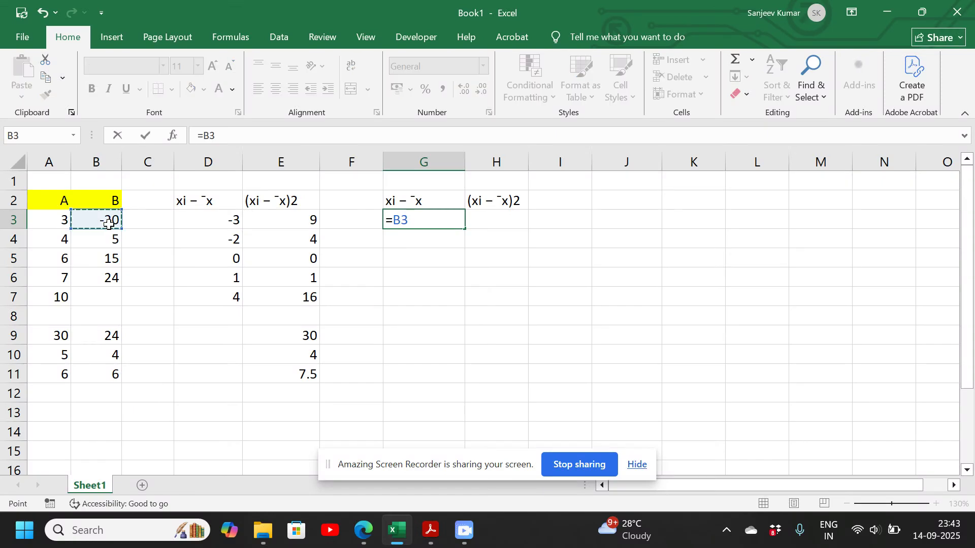
text(-)
click(107, 376)
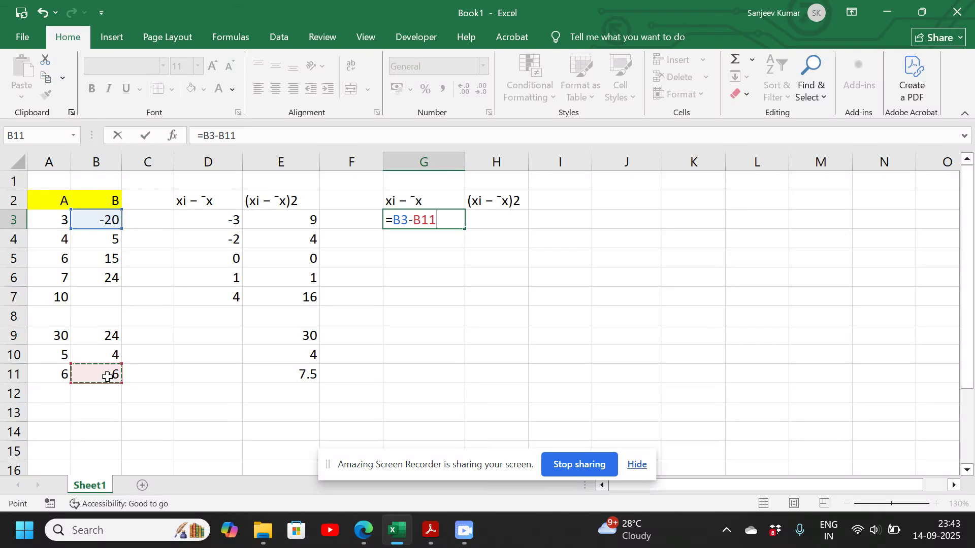
key(Return)
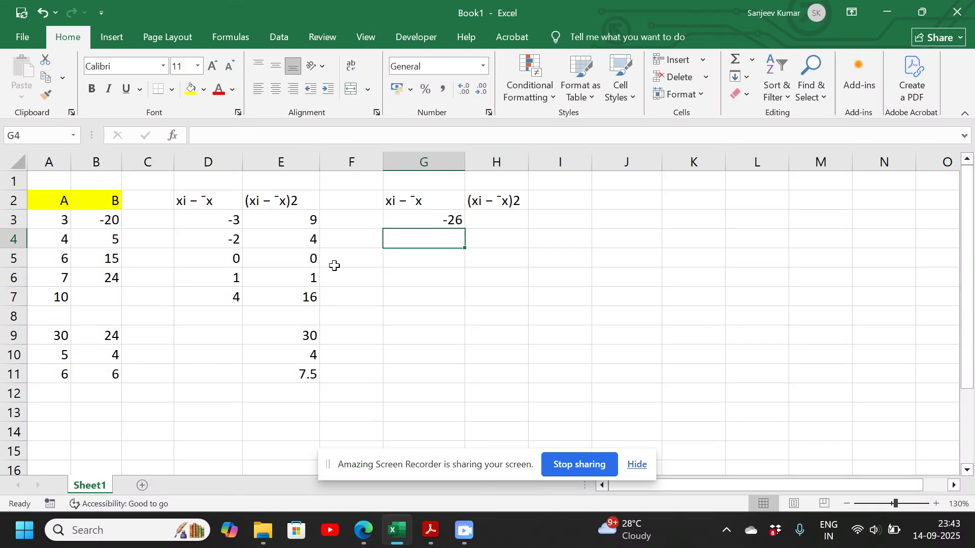
- Make the mean reference in G3 absolute as =B3-$B$11, and fill the formula down to G6
click(426, 221)
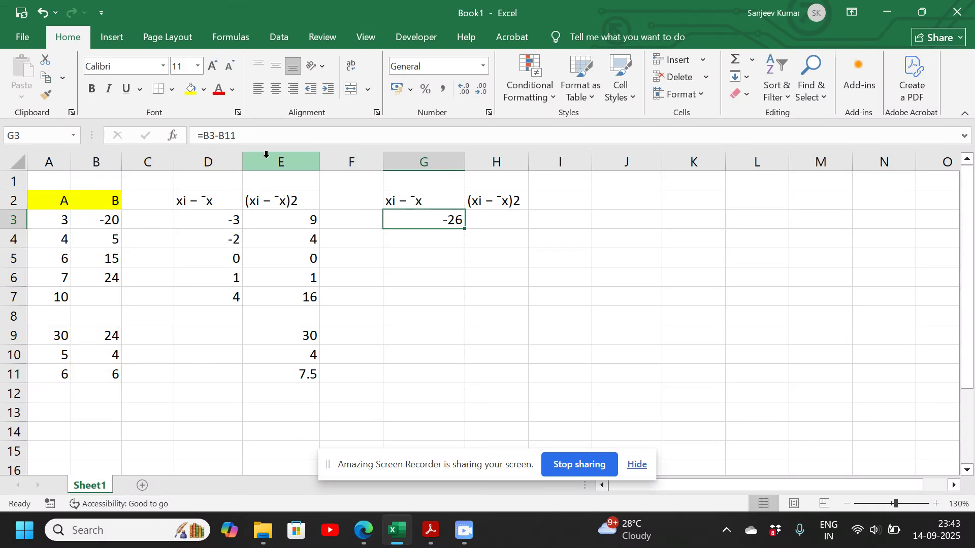
click(220, 138)
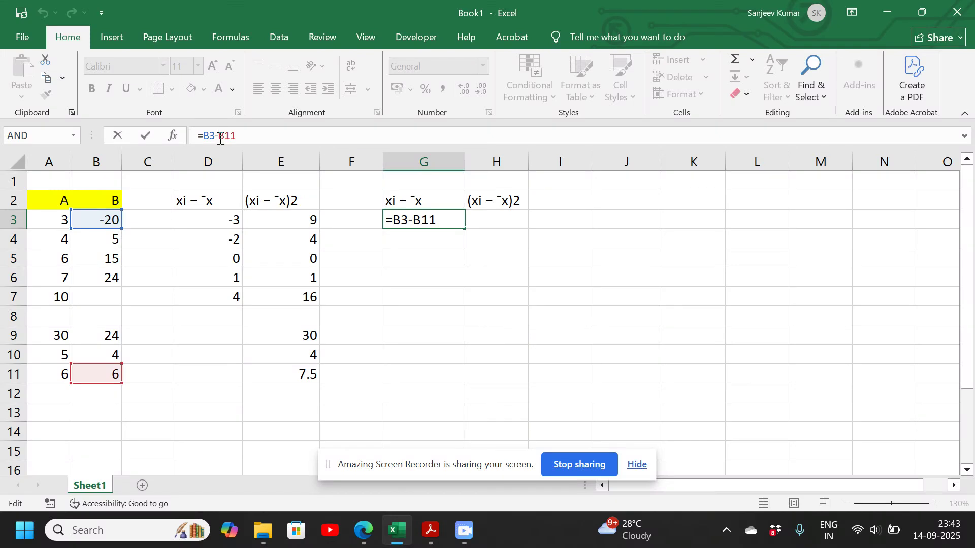
text($B$)
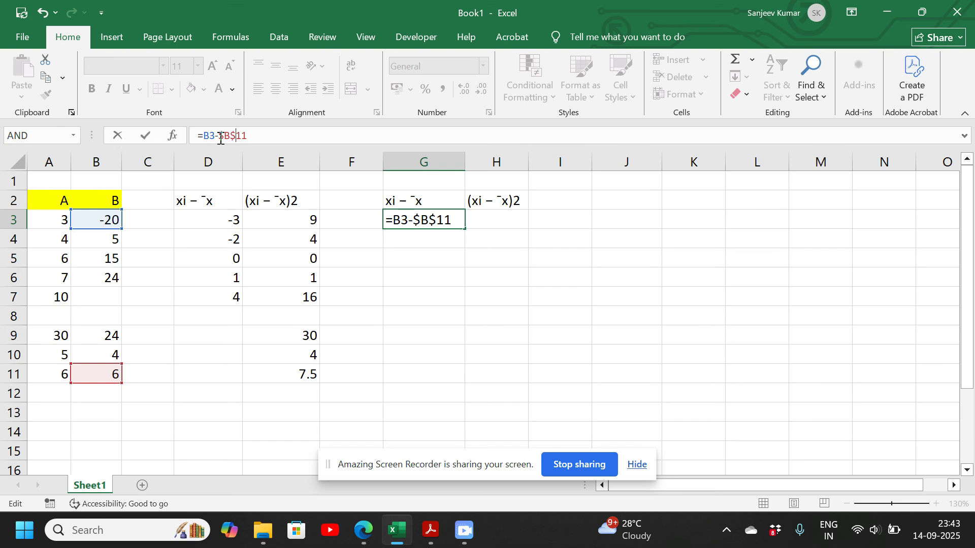
click(347, 158)
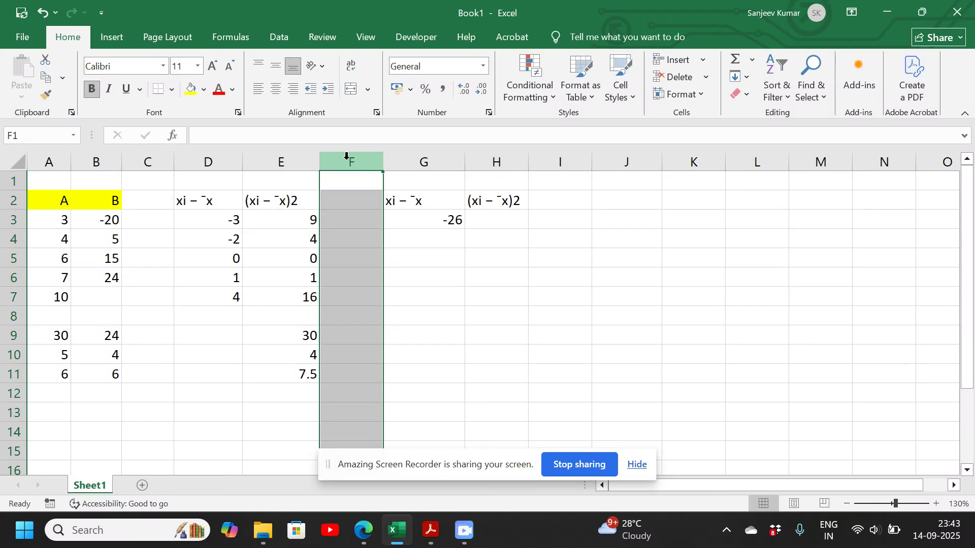
click(451, 222)
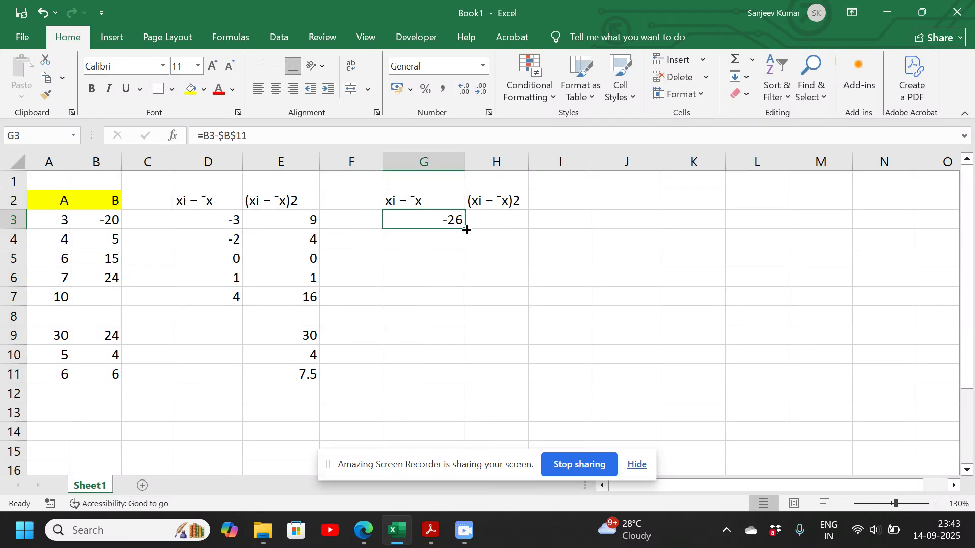
drag(466, 229, 454, 285)
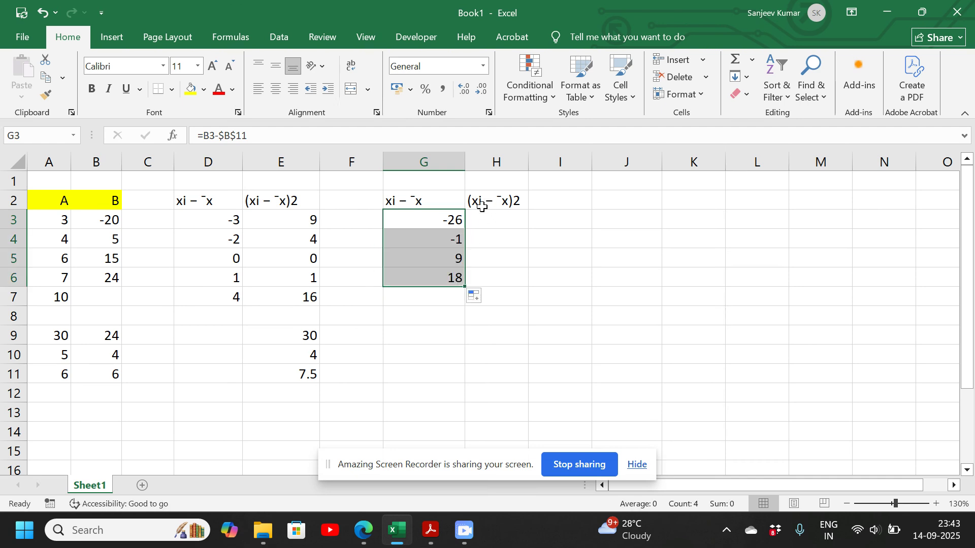
- Square data set B's first deviation in H3 with =POWER(G3,2), and fill the formula down to H6
click(490, 219)
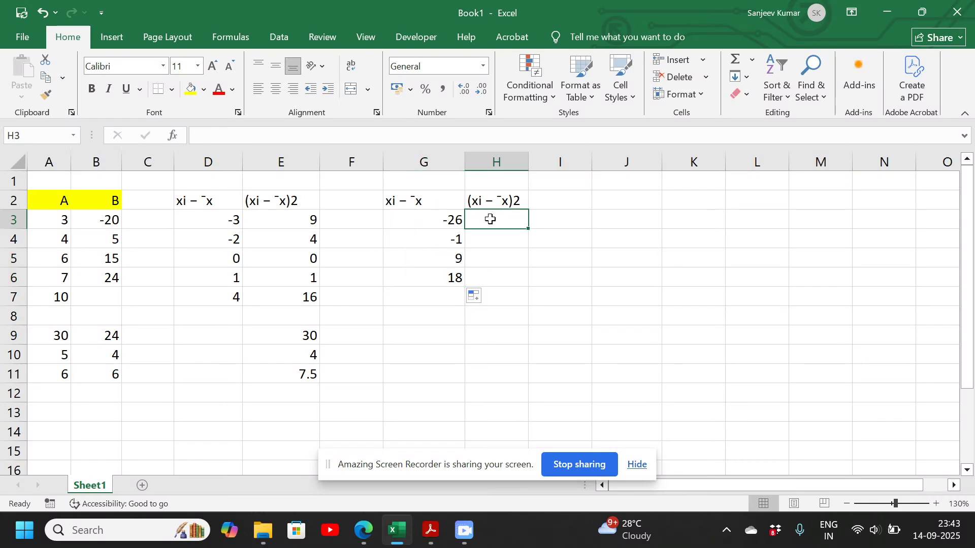
text(=)
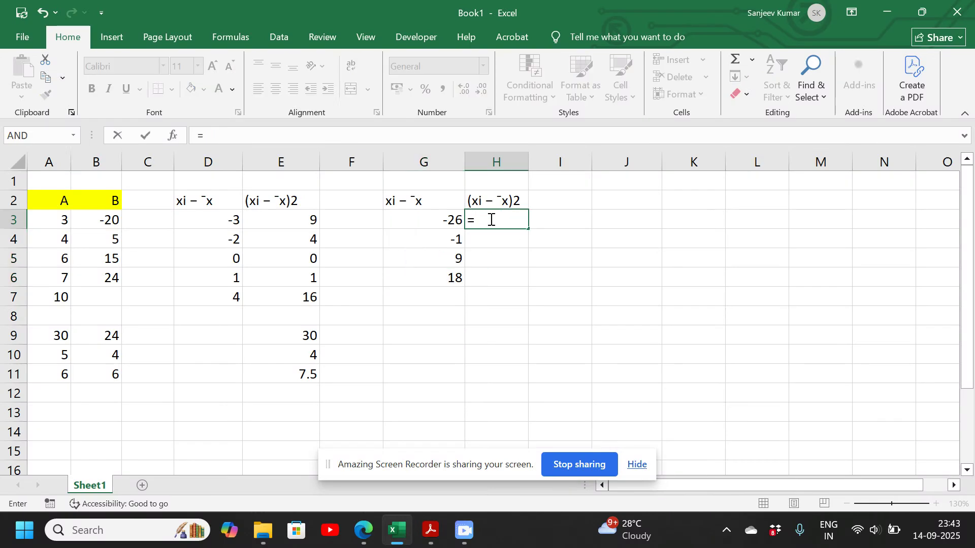
text(POWER)
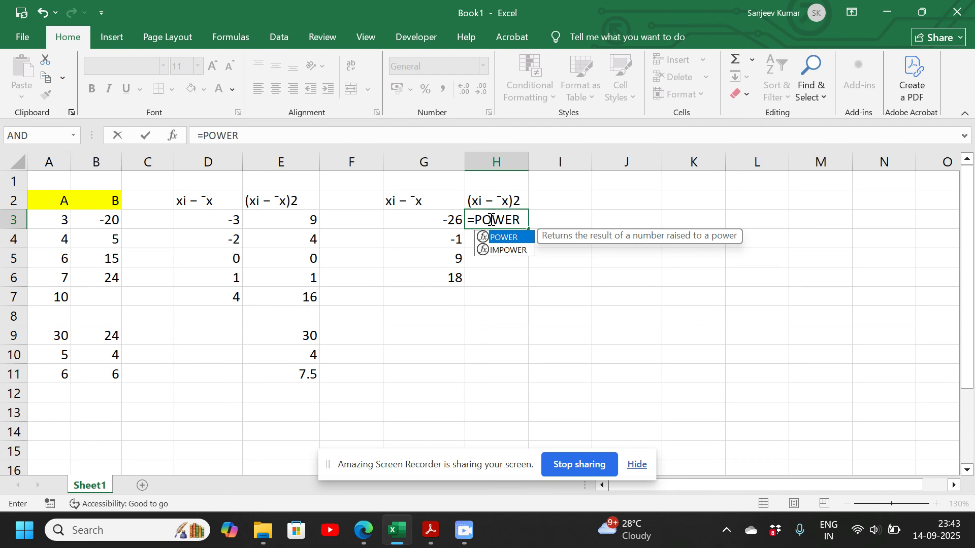
text(()
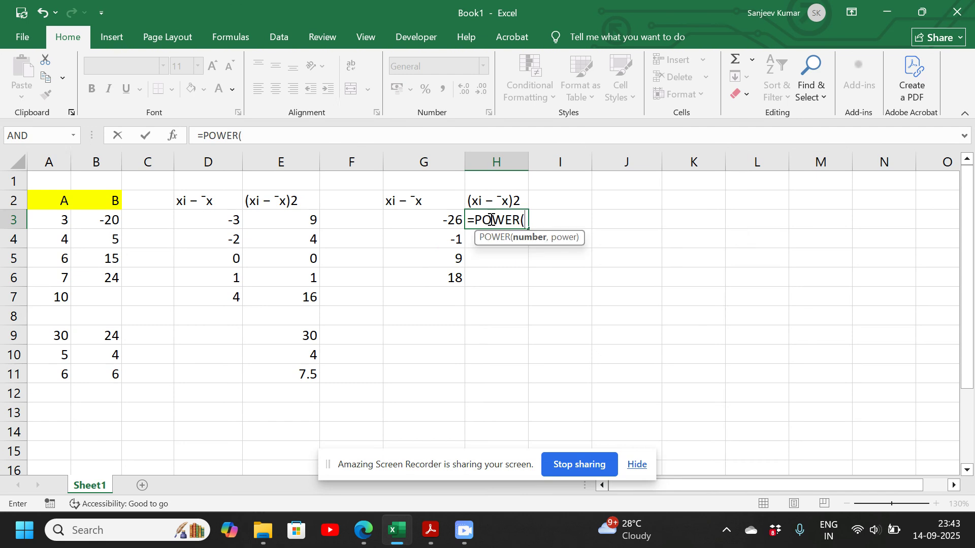
click(446, 220)
text(,2)
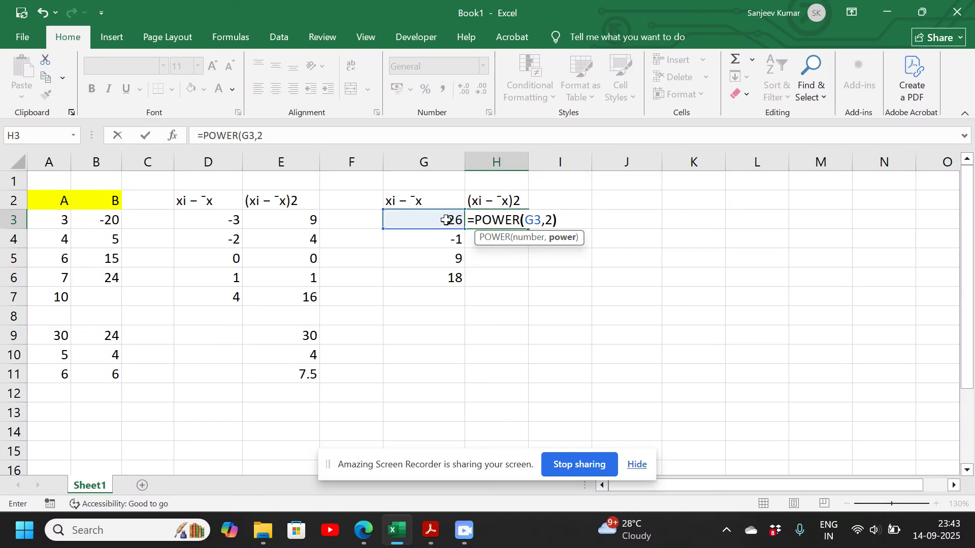
key(Return)
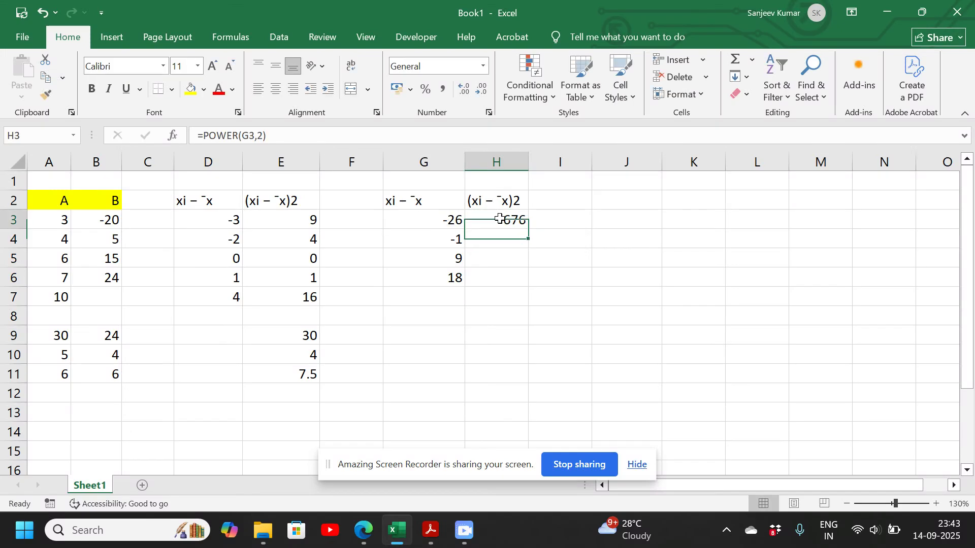
click(500, 219)
drag(527, 229, 521, 289)
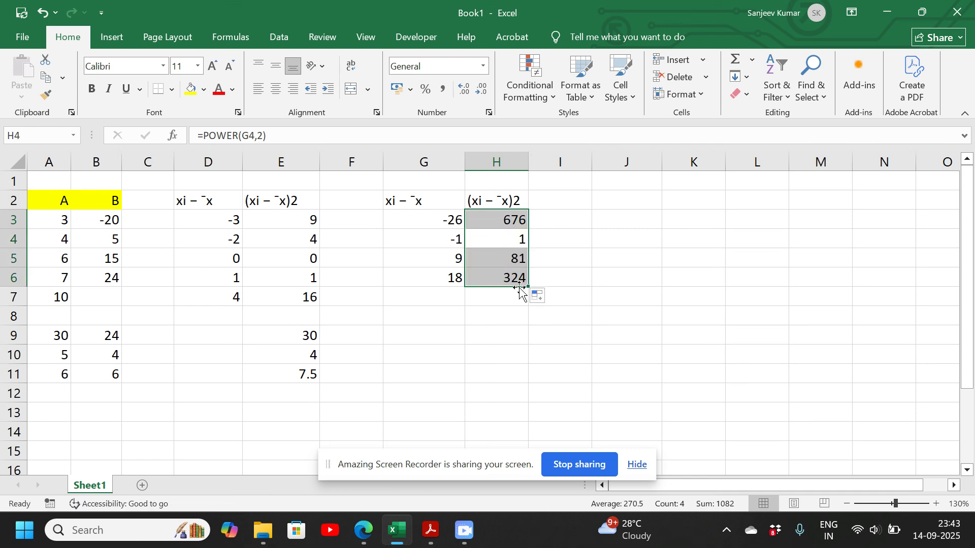
- Sum data set B's squared deviations in H9 with =SUM(H3:H6), and enter 3 as the n − 1 divisor in H10
click(503, 300)
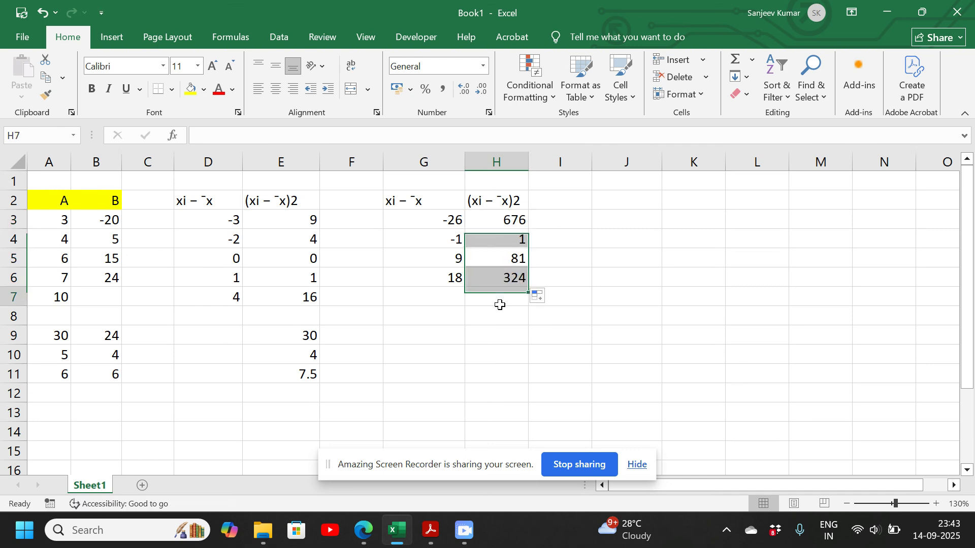
click(488, 340)
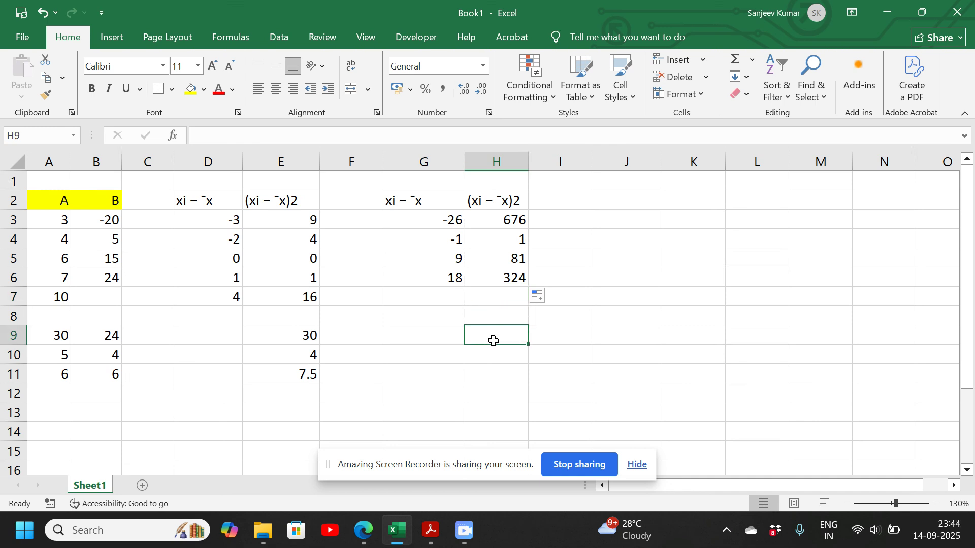
text(=SUM)
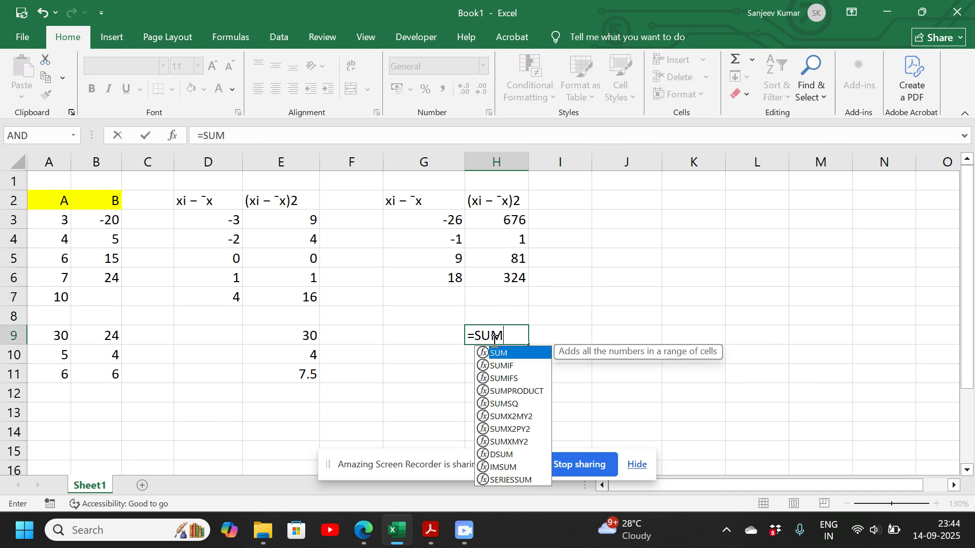
text(()
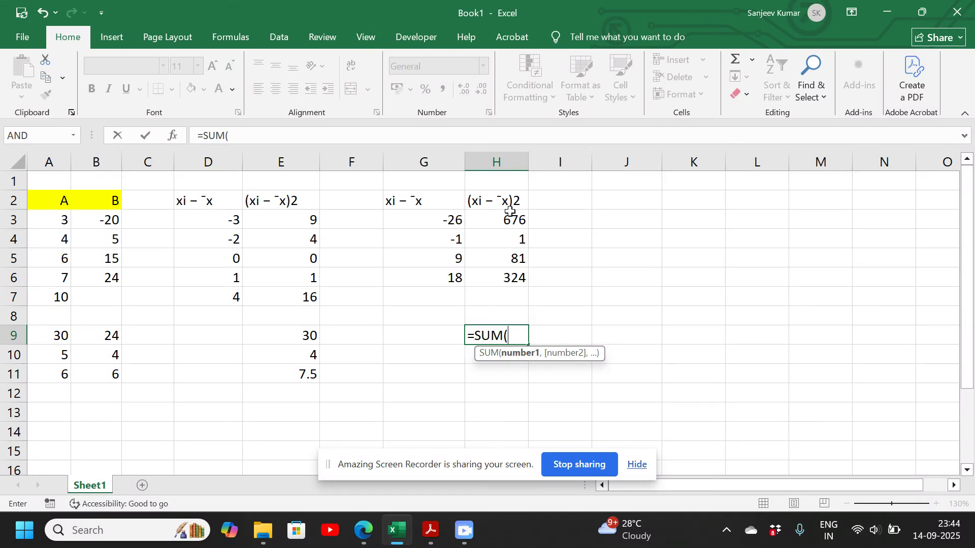
drag(505, 218, 498, 274)
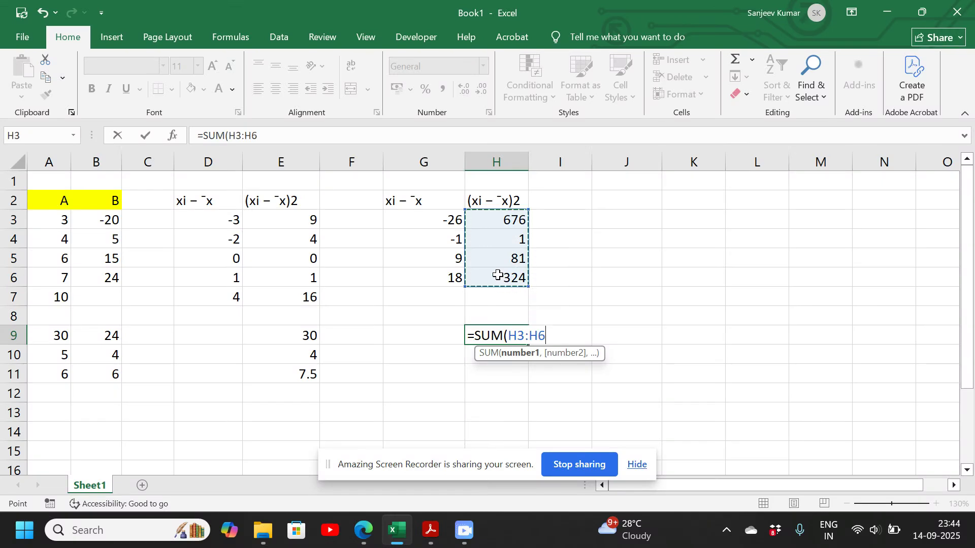
key(Return)
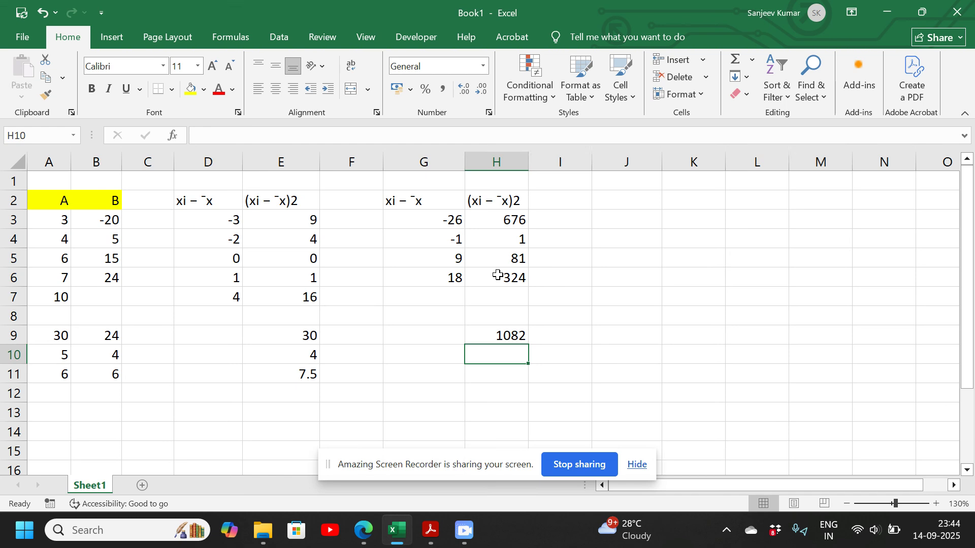
text(4)
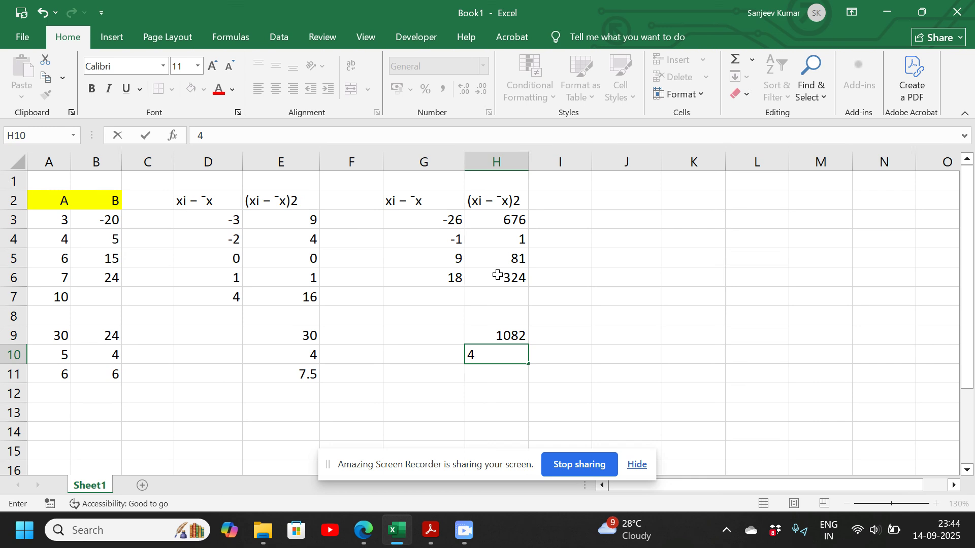
key(Return)
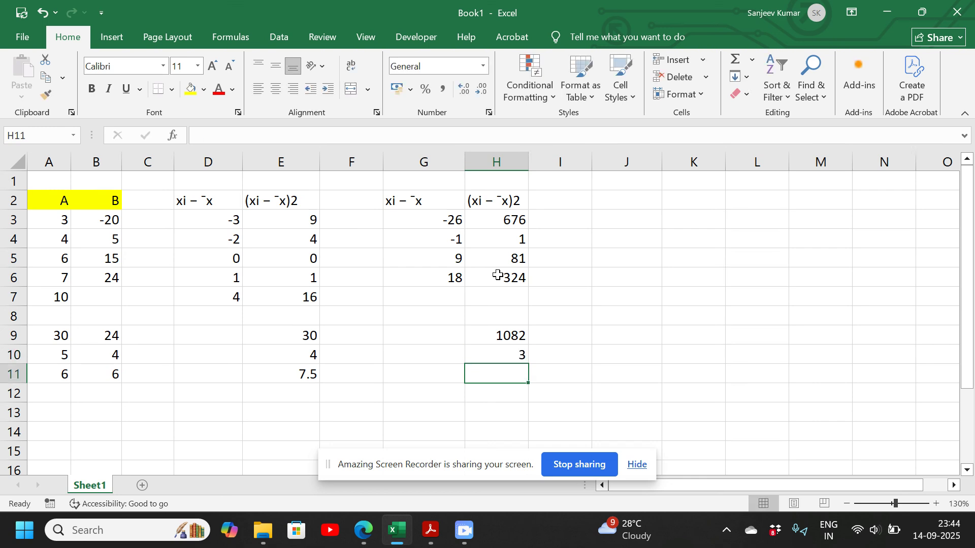
text(=)
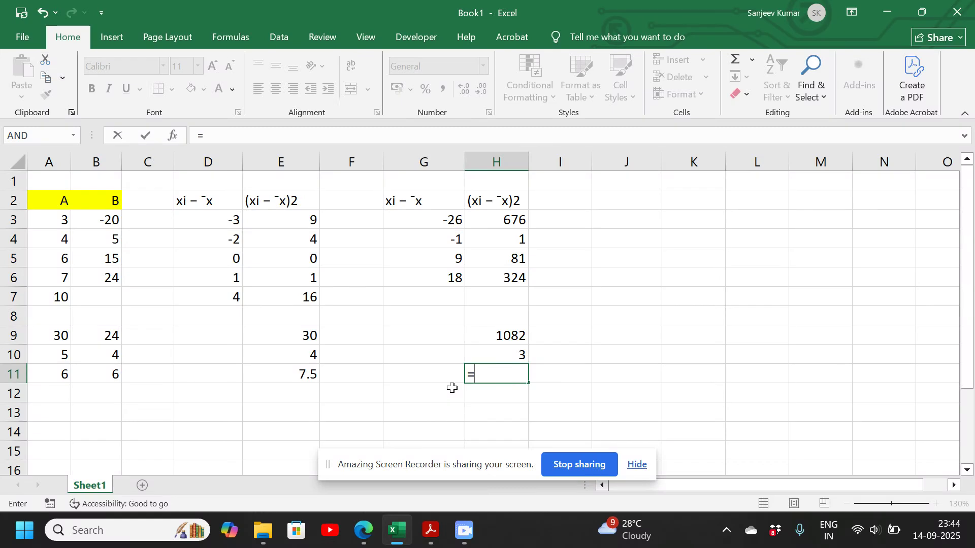
key(BackSpace)
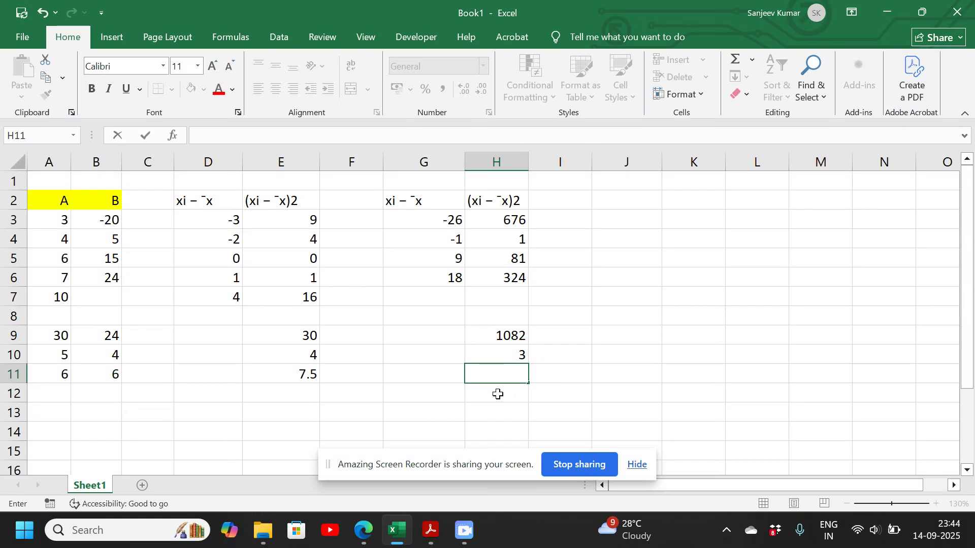
key(Escape)
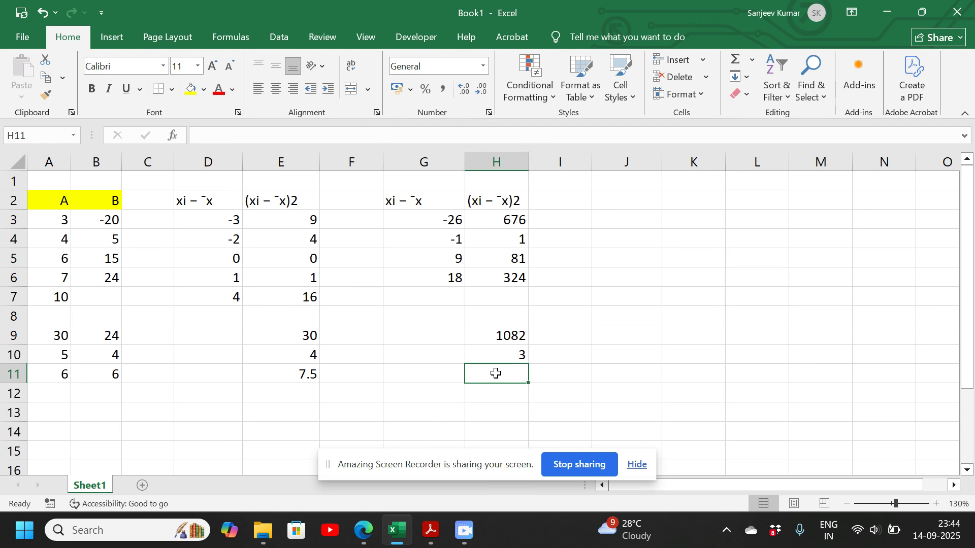
- Calculate data set B's sample variance in H11 with =H9/H10
text(=)
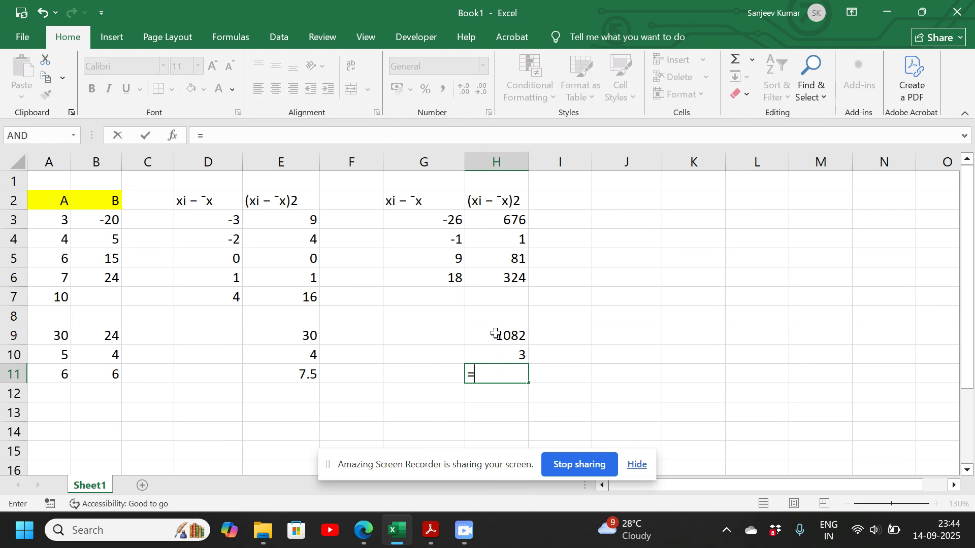
click(497, 335)
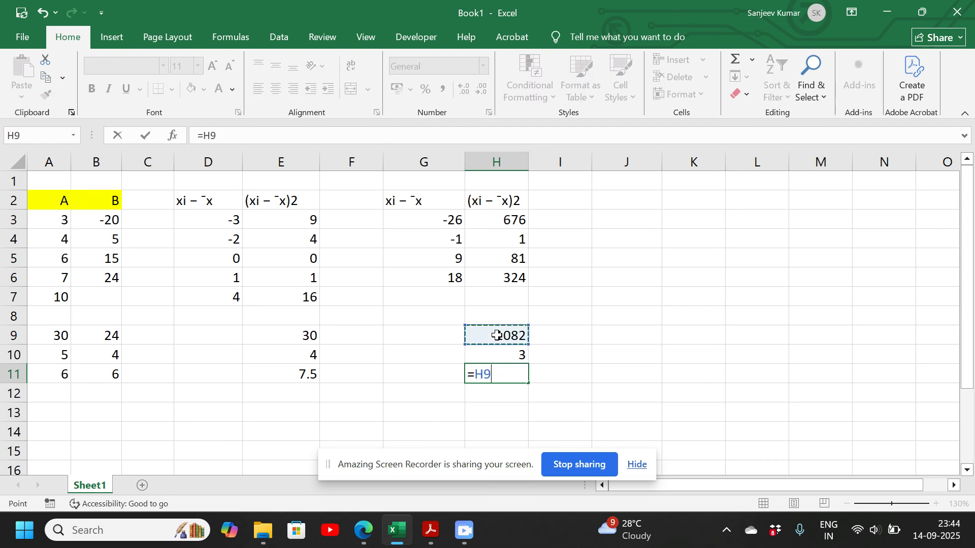
text(/)
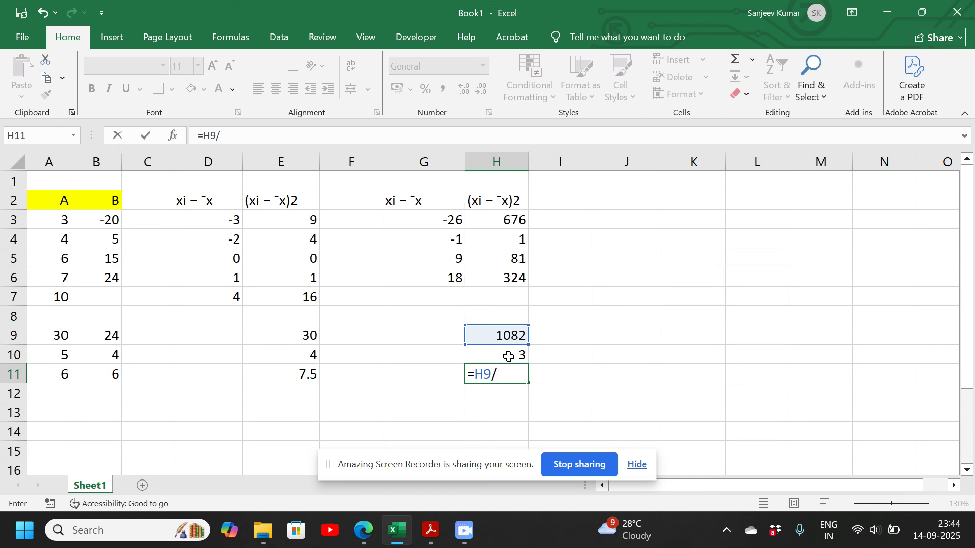
click(497, 357)
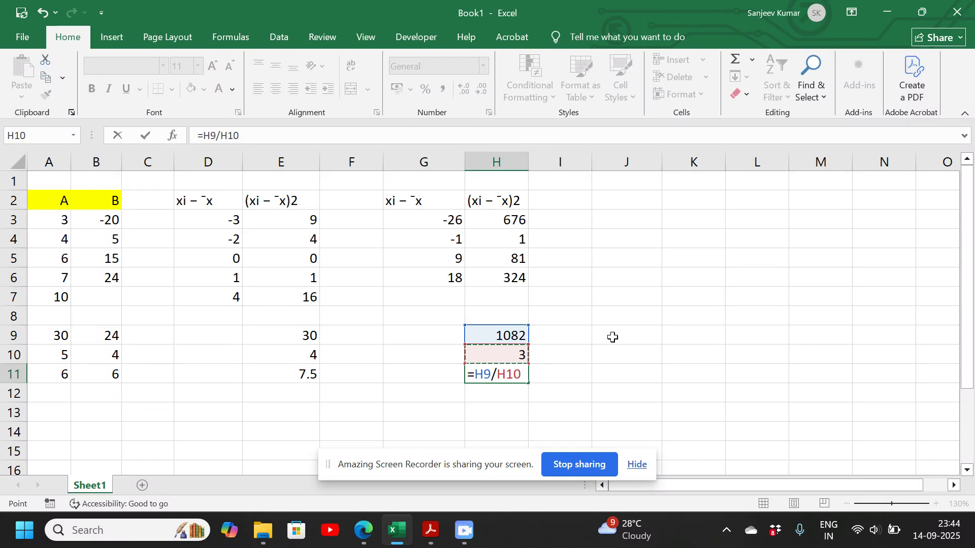
key(Return)
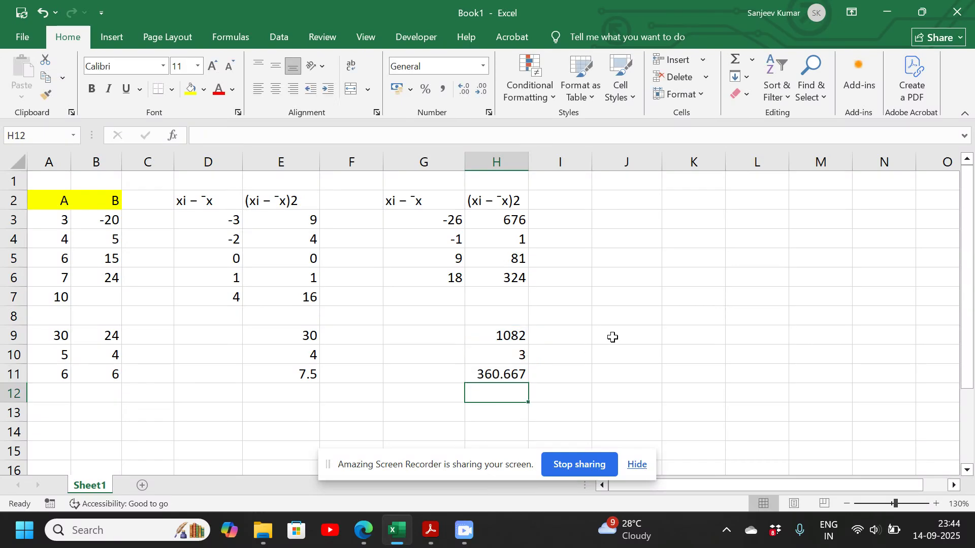
- Review the variances in H11 and E11, and compare them with the Example 2.3f solution in statbook3.pdf in Adobe Acrobat
click(493, 375)
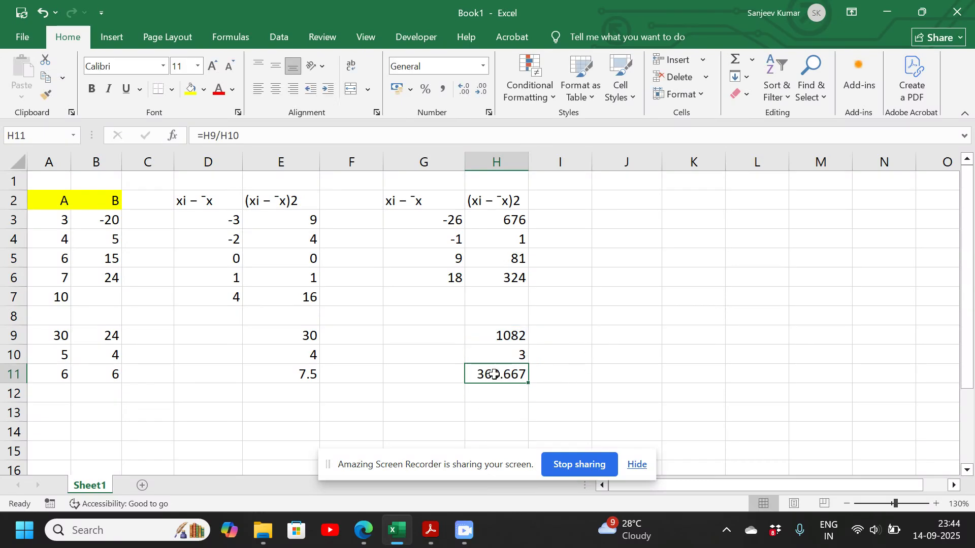
click(301, 383)
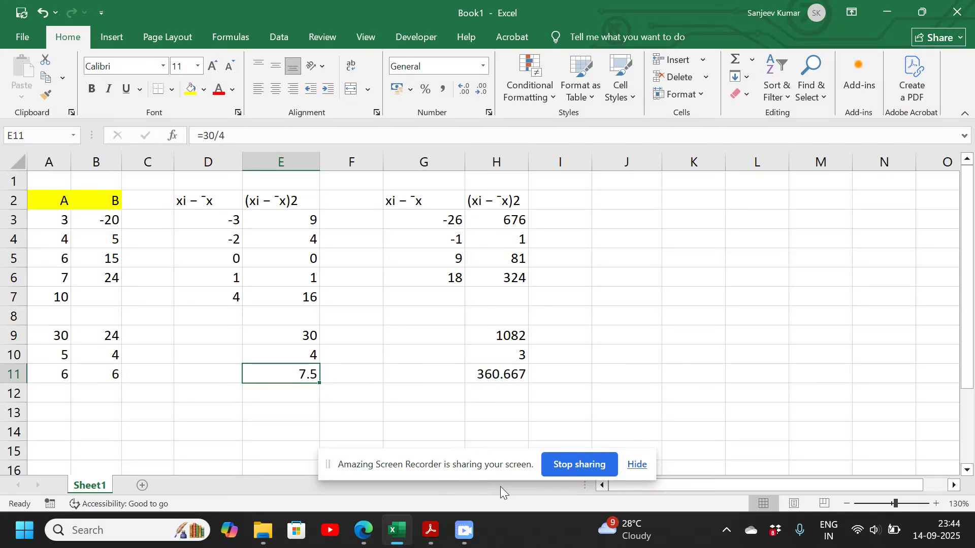
click(434, 530)
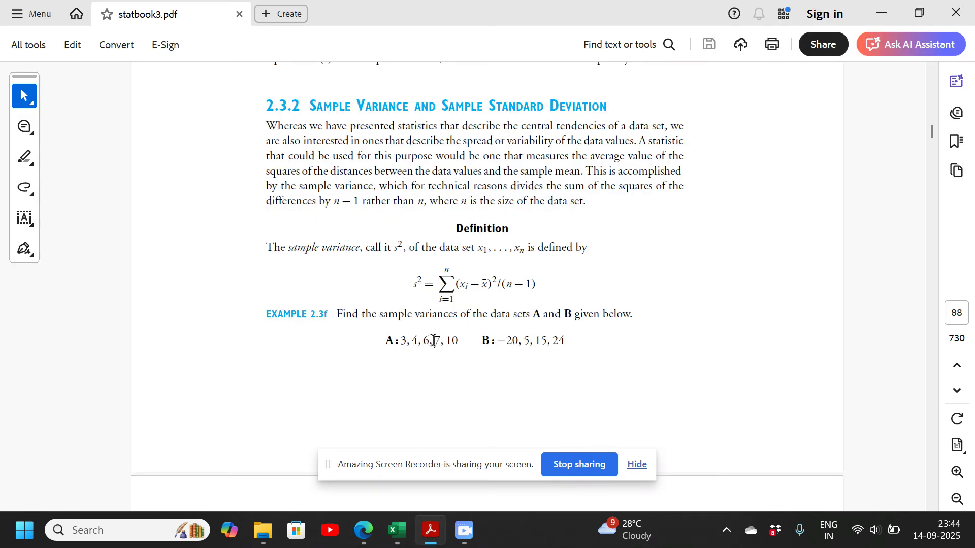
scroll(432, 340, down, 3)
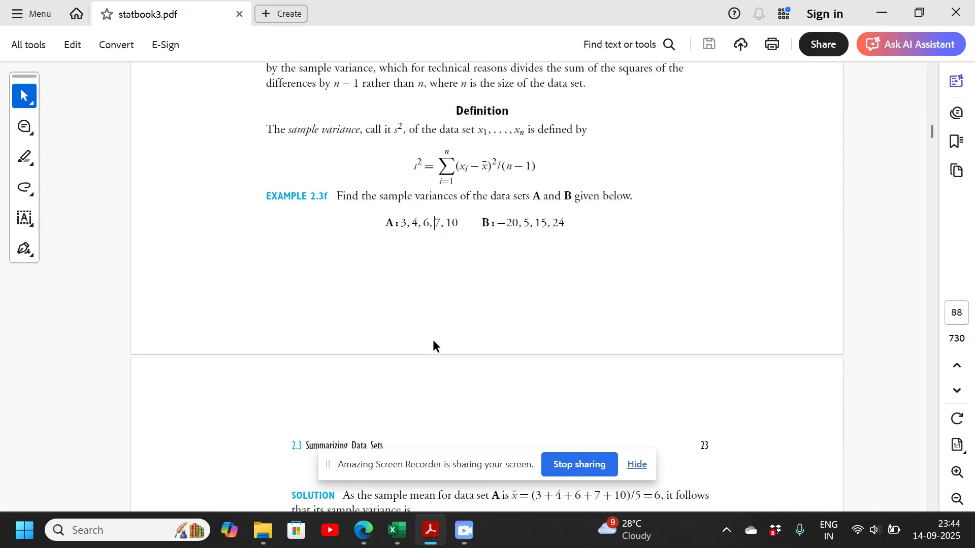
click(932, 474)
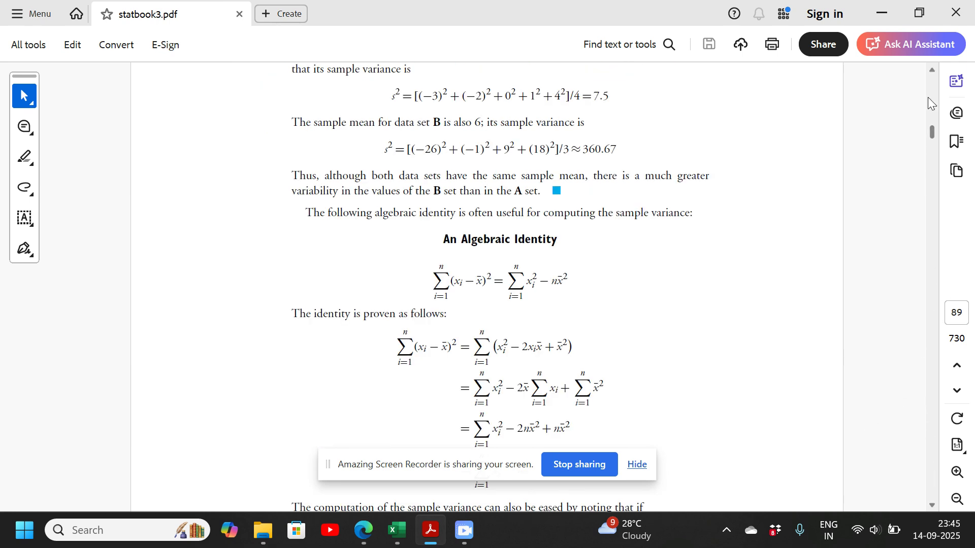
click(931, 71)
click(931, 71)
click(931, 72)
click(931, 71)
click(931, 71)
click(931, 71)
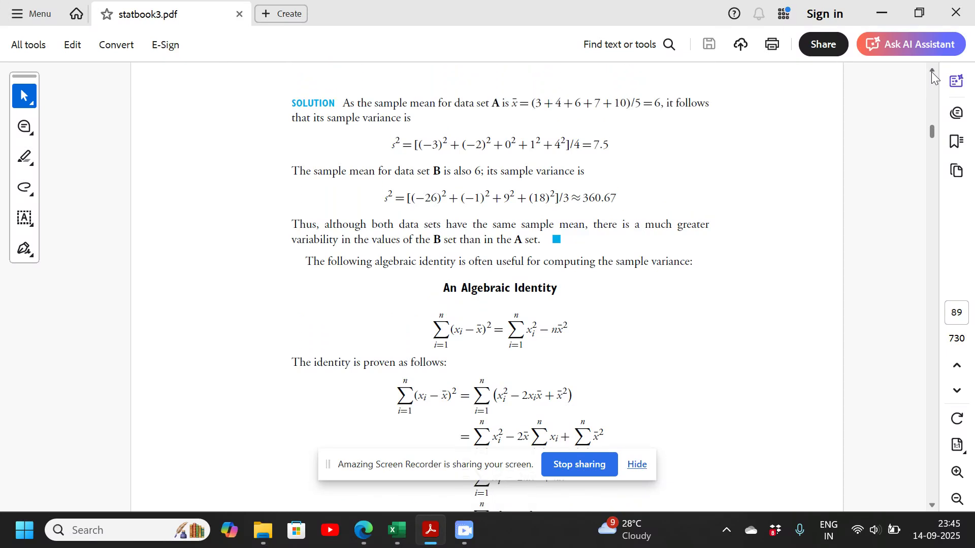
click(931, 71)
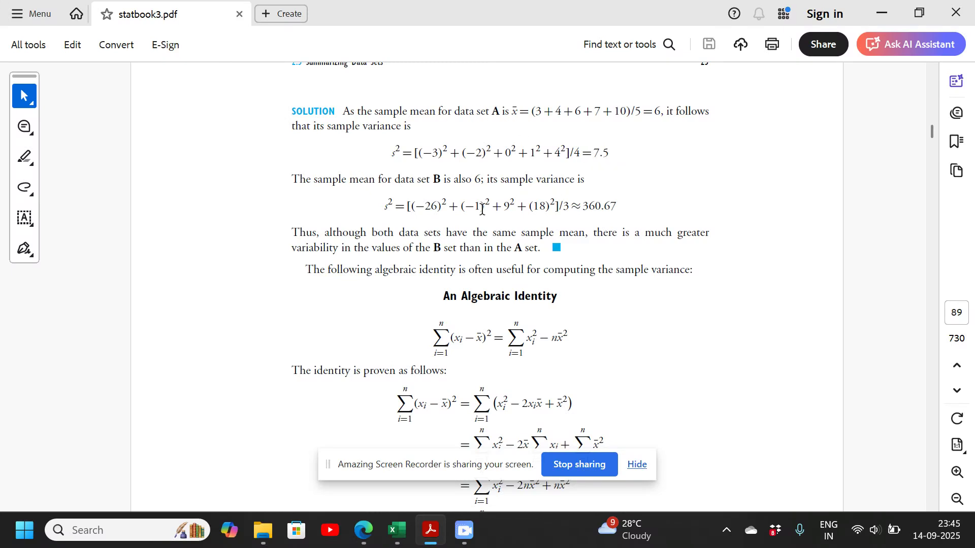
click(619, 213)
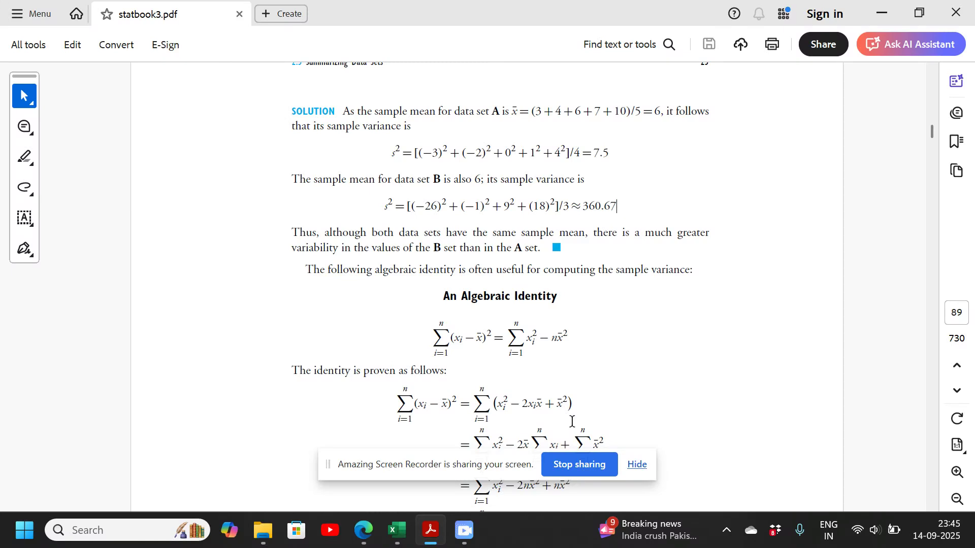
- Recheck data set B's variance in cell H11 of the Excel sheet, and return to the textbook solution in Acrobat
click(397, 530)
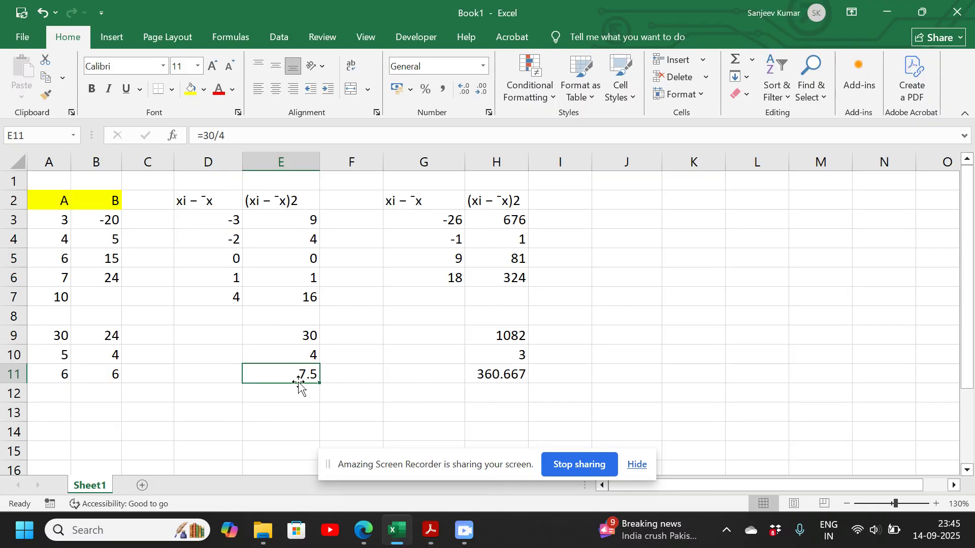
click(494, 375)
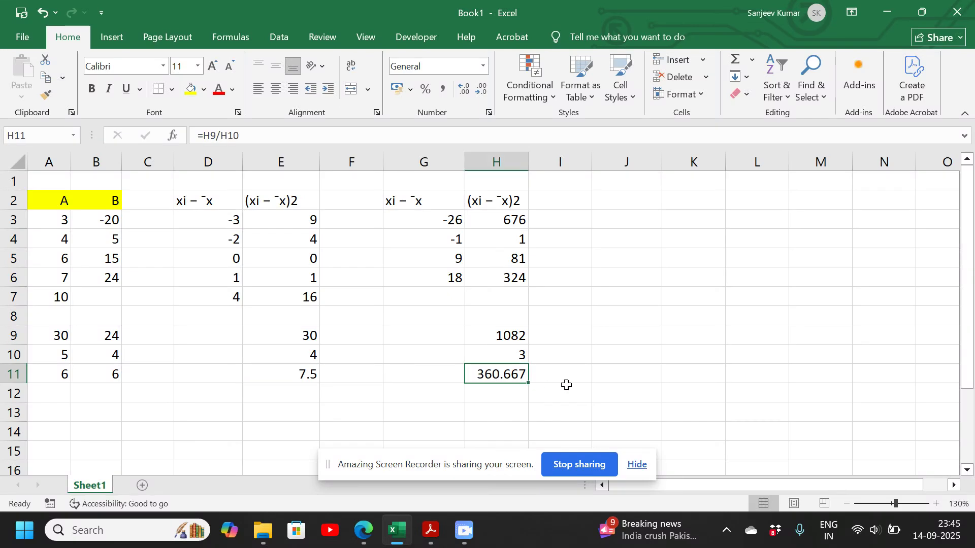
click(428, 533)
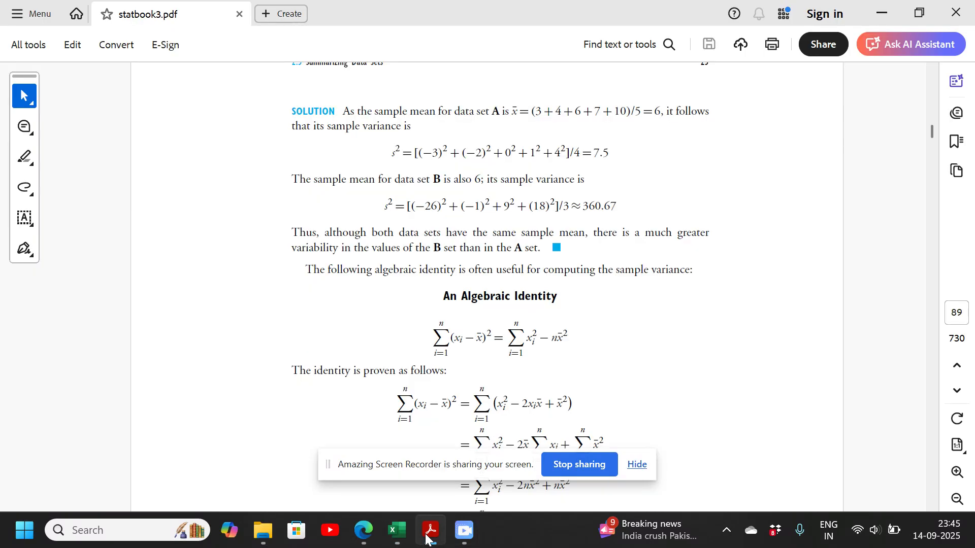